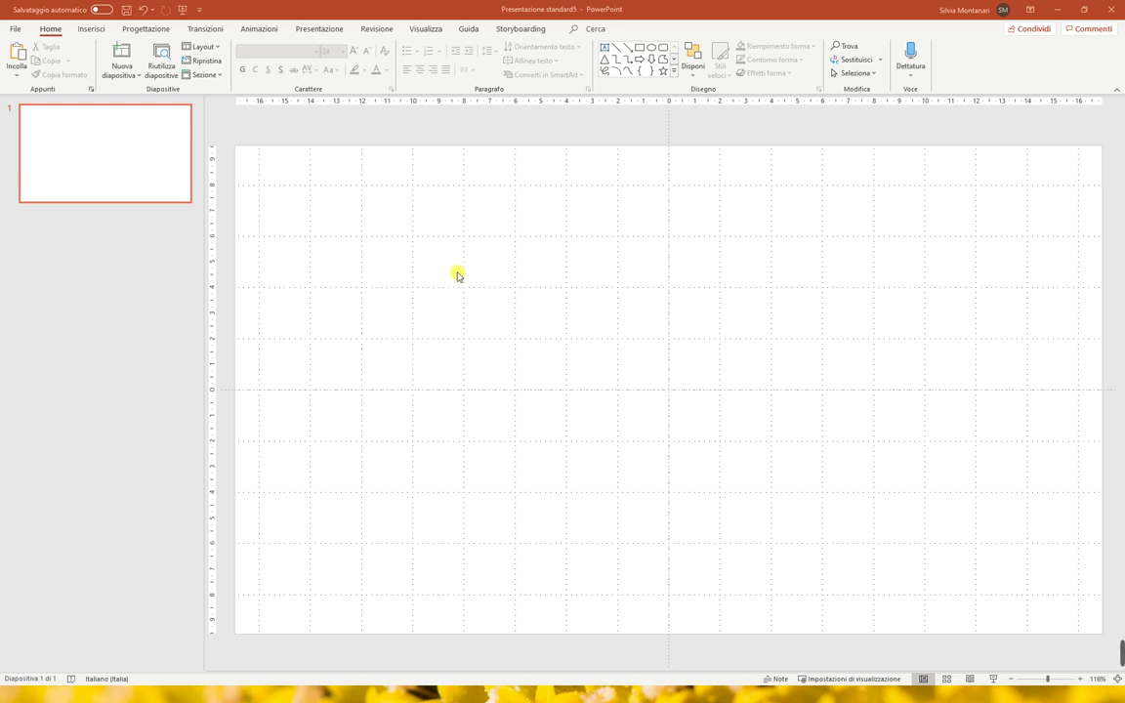
Insert the Sfondo.jpg park photo from the computer so it fills the slide edge to edge.
click(95, 28)
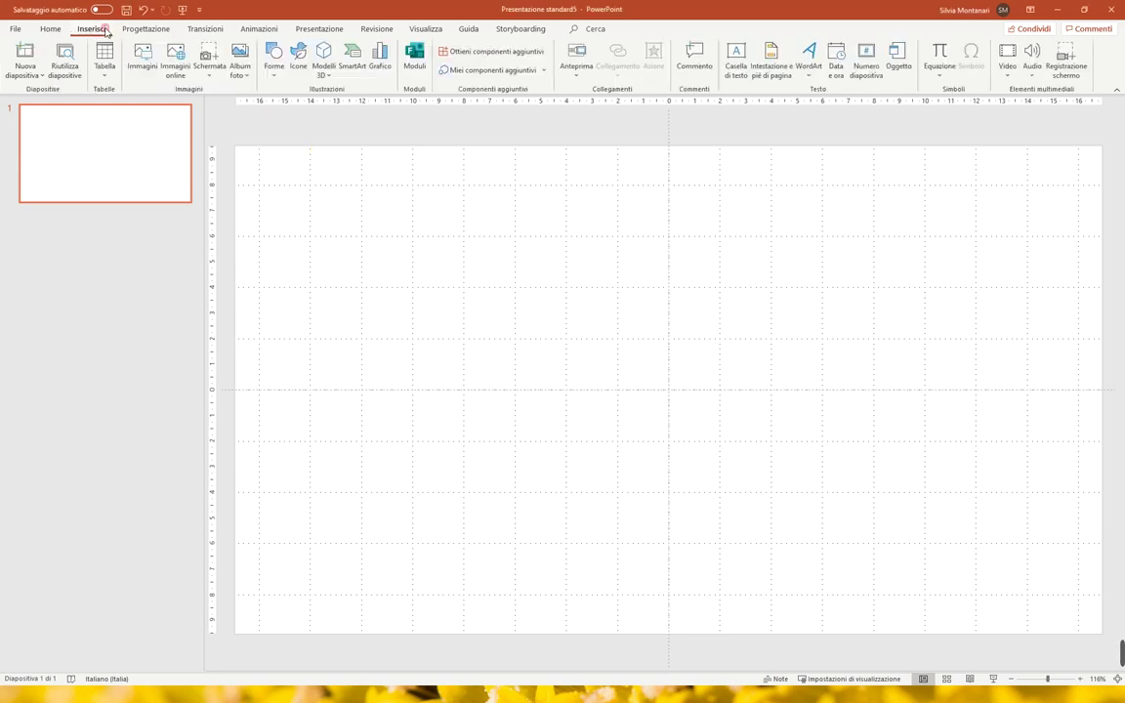
click(148, 73)
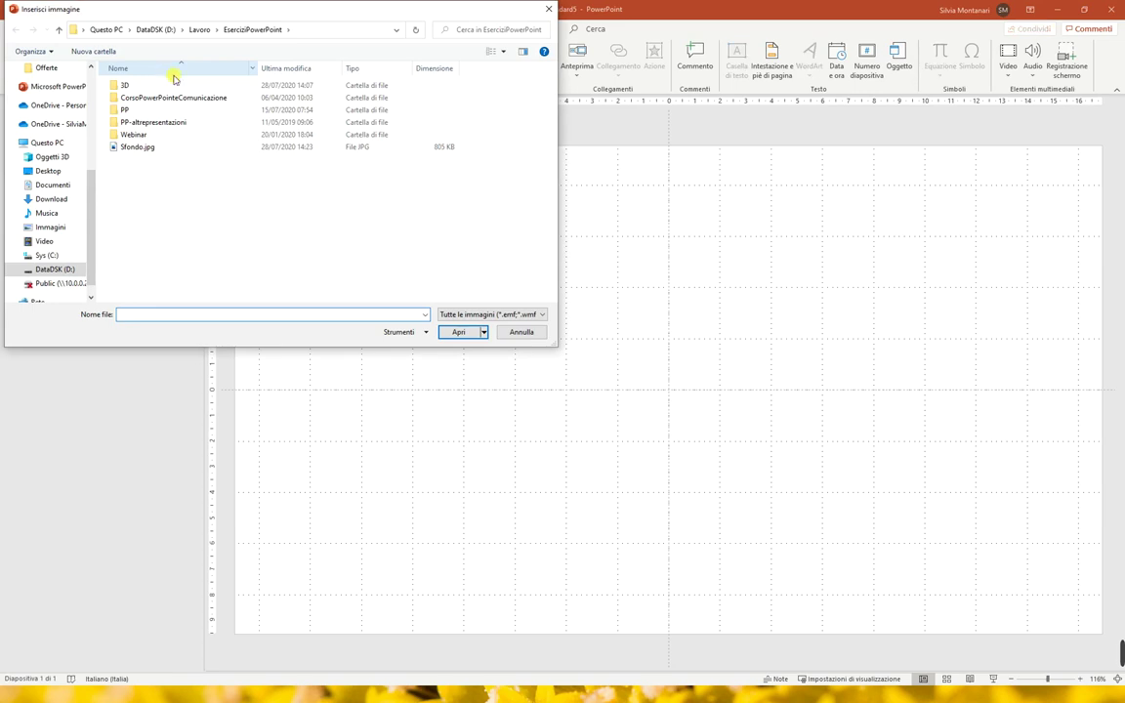
click(186, 146)
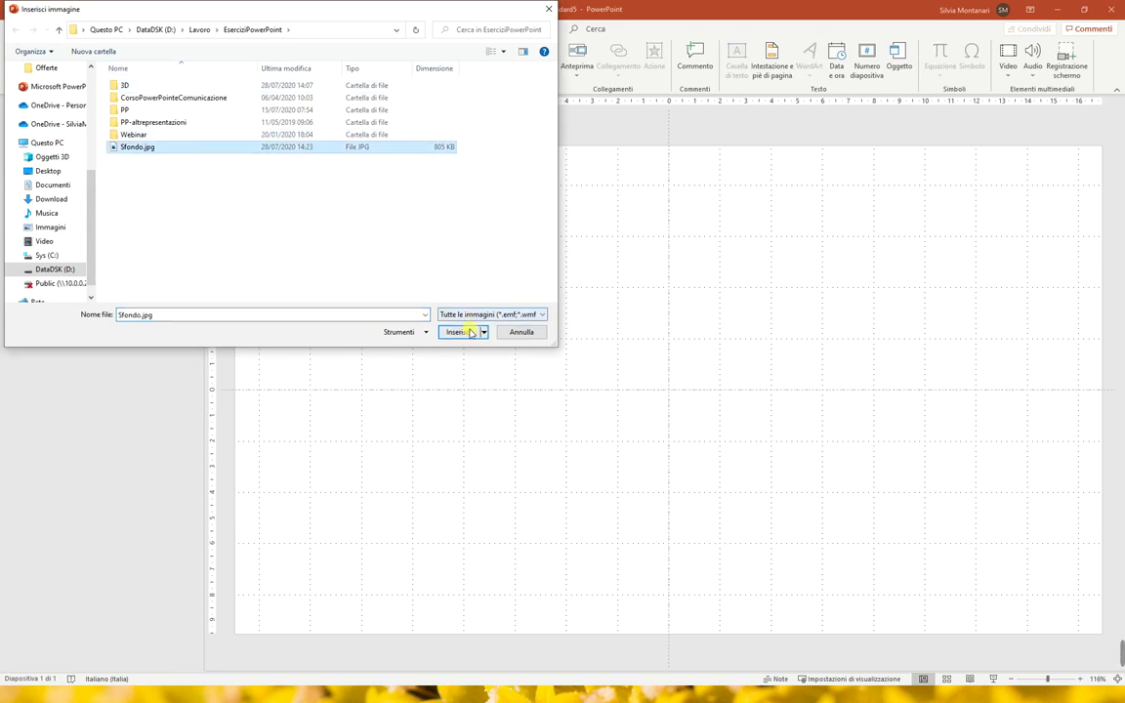
click(470, 332)
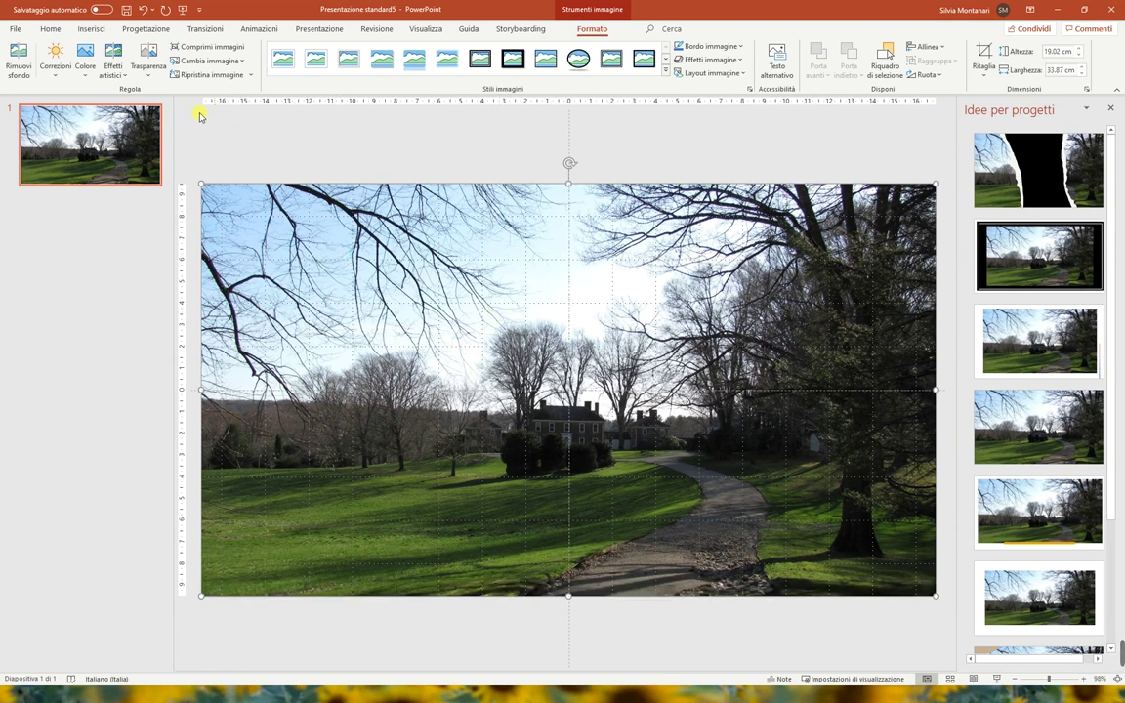
Insert the Farm_house.FBX 3D model from the 3D\house folder, with the filter set to all files.
click(90, 29)
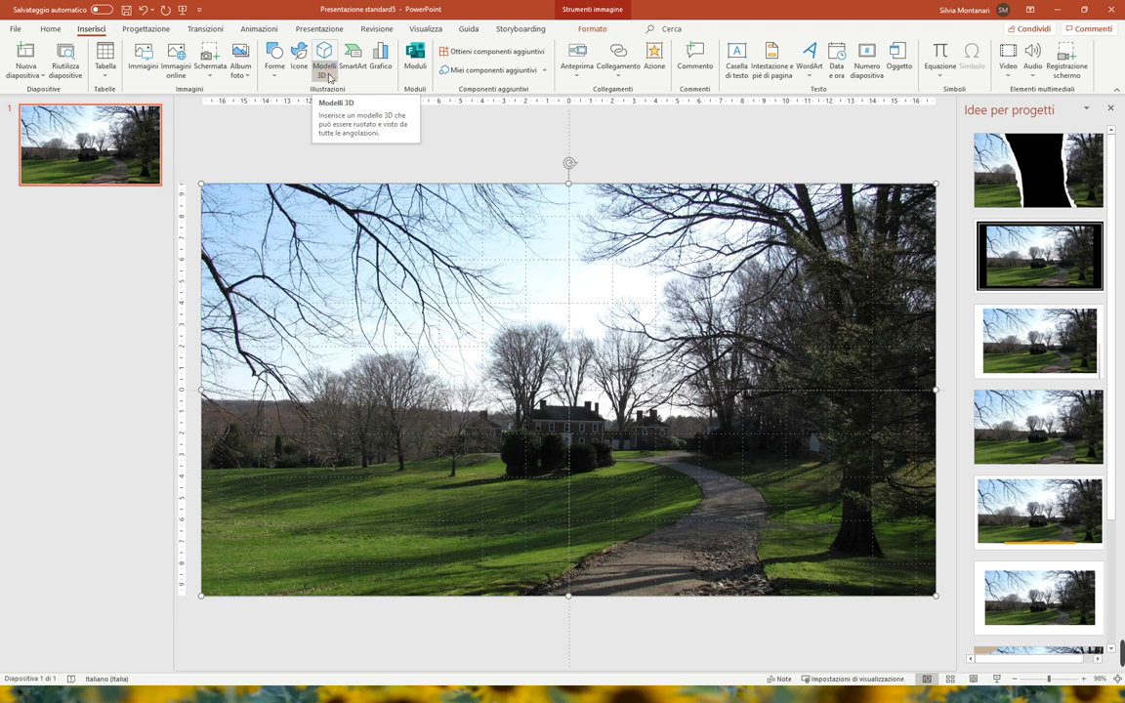
click(329, 76)
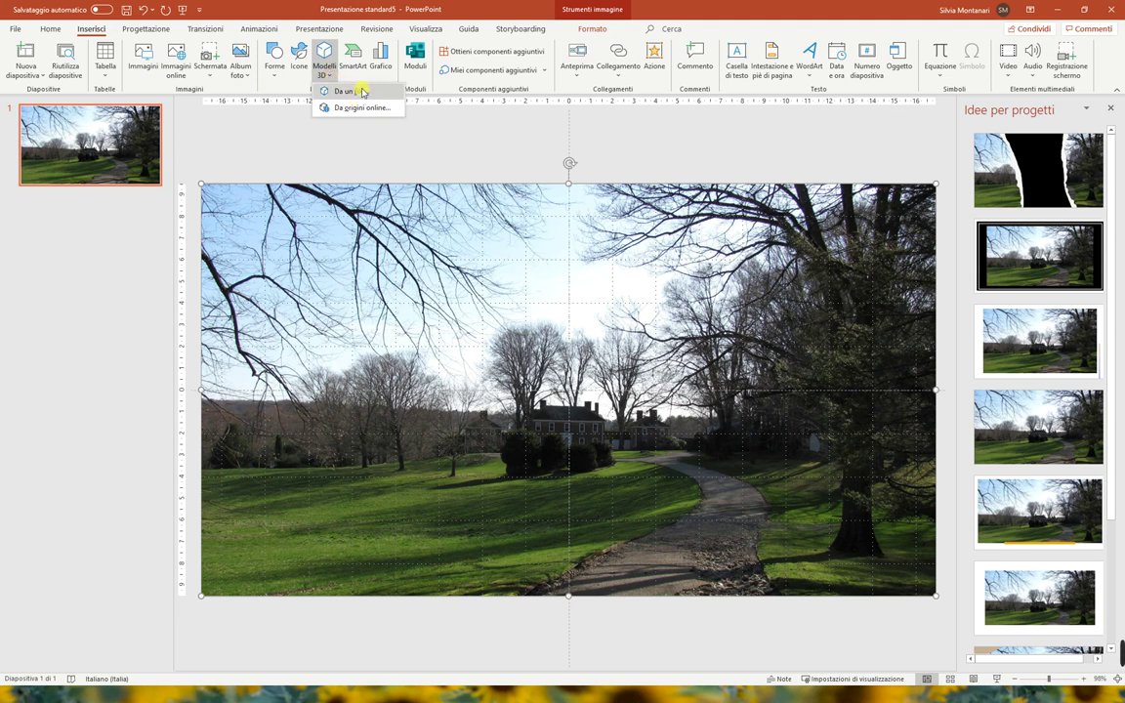
click(360, 92)
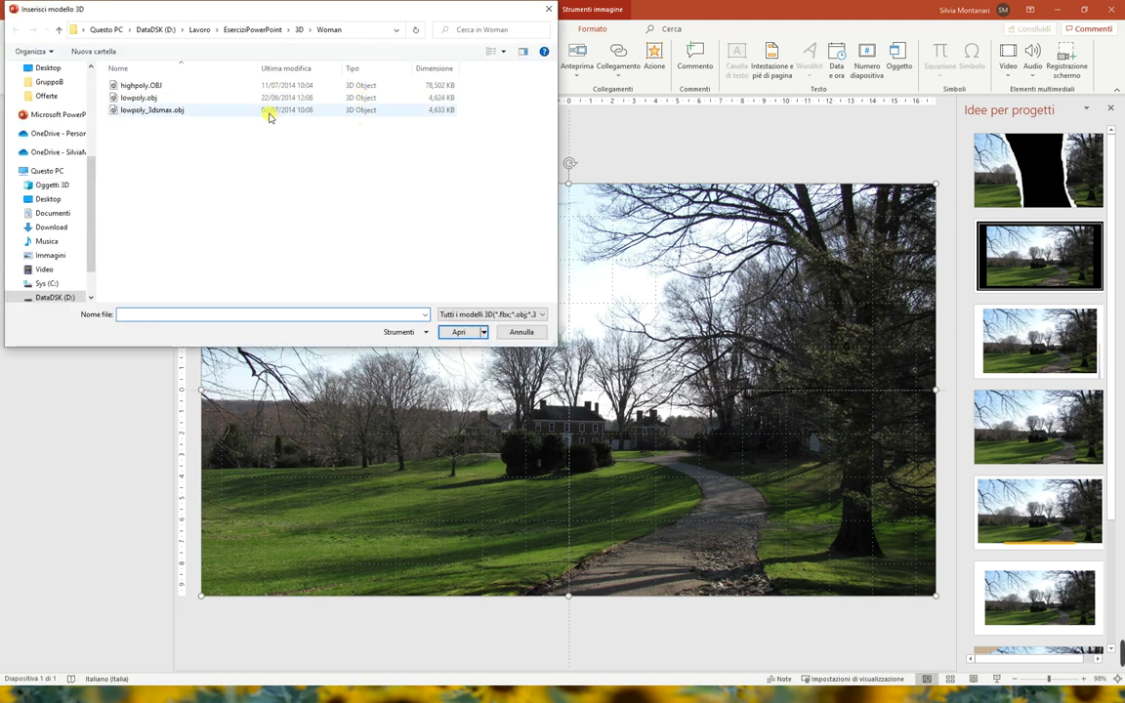
drag(285, 19, 463, 58)
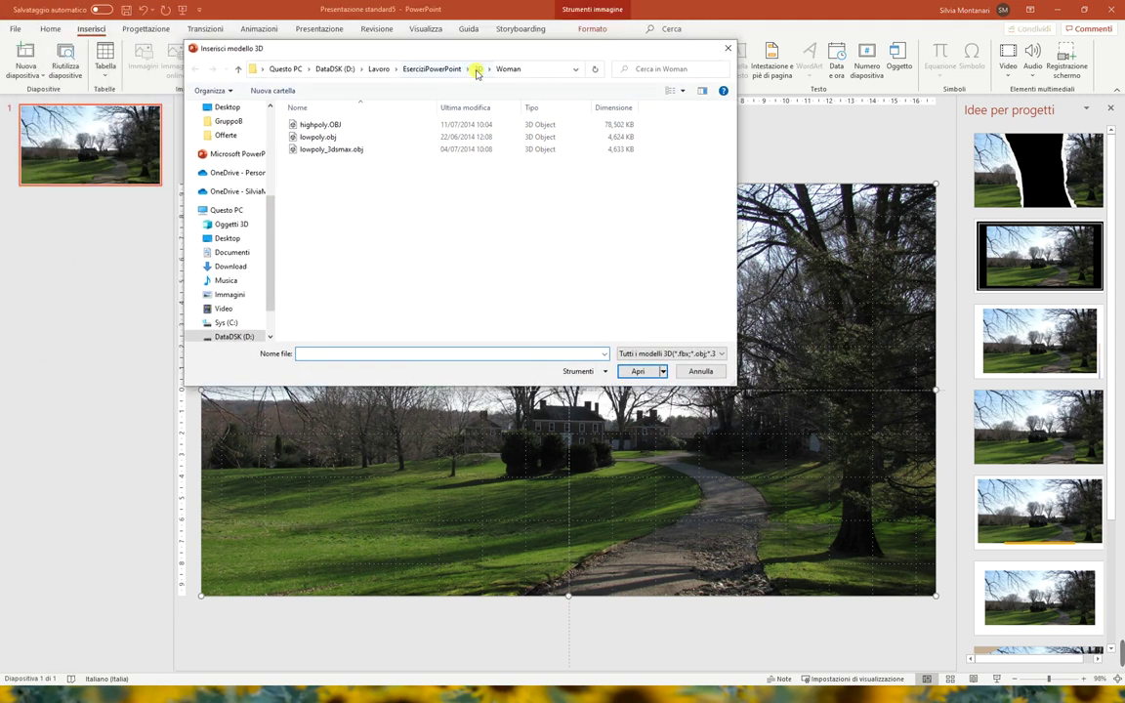
click(451, 68)
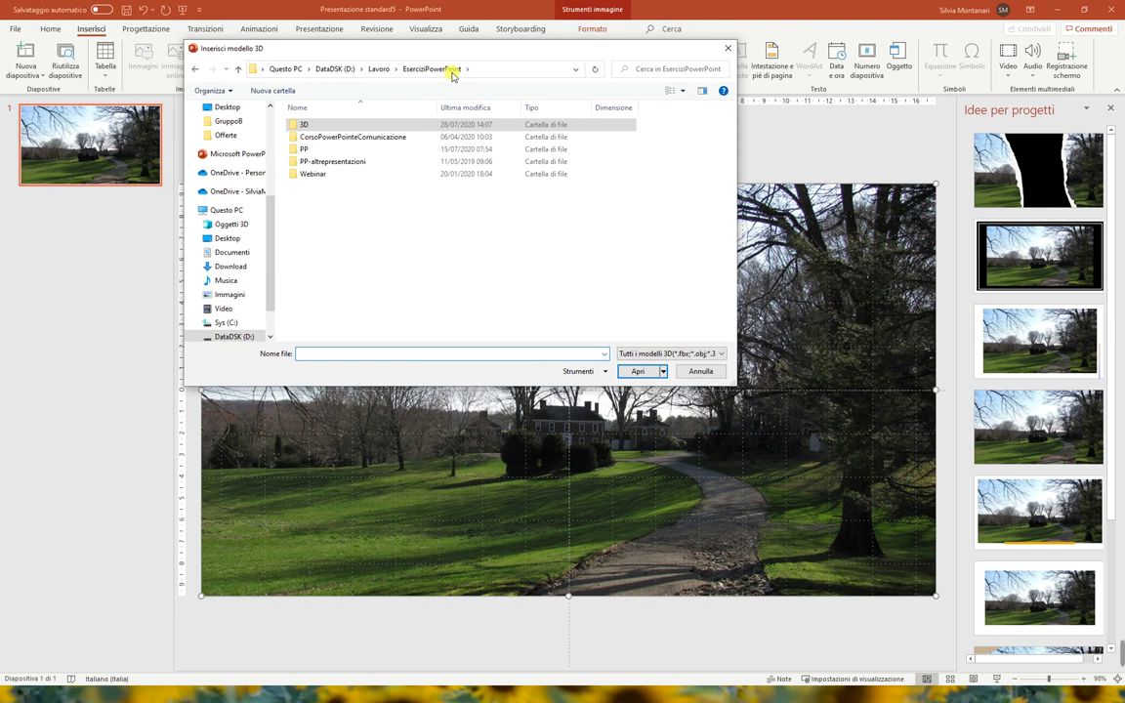
double_click(389, 125)
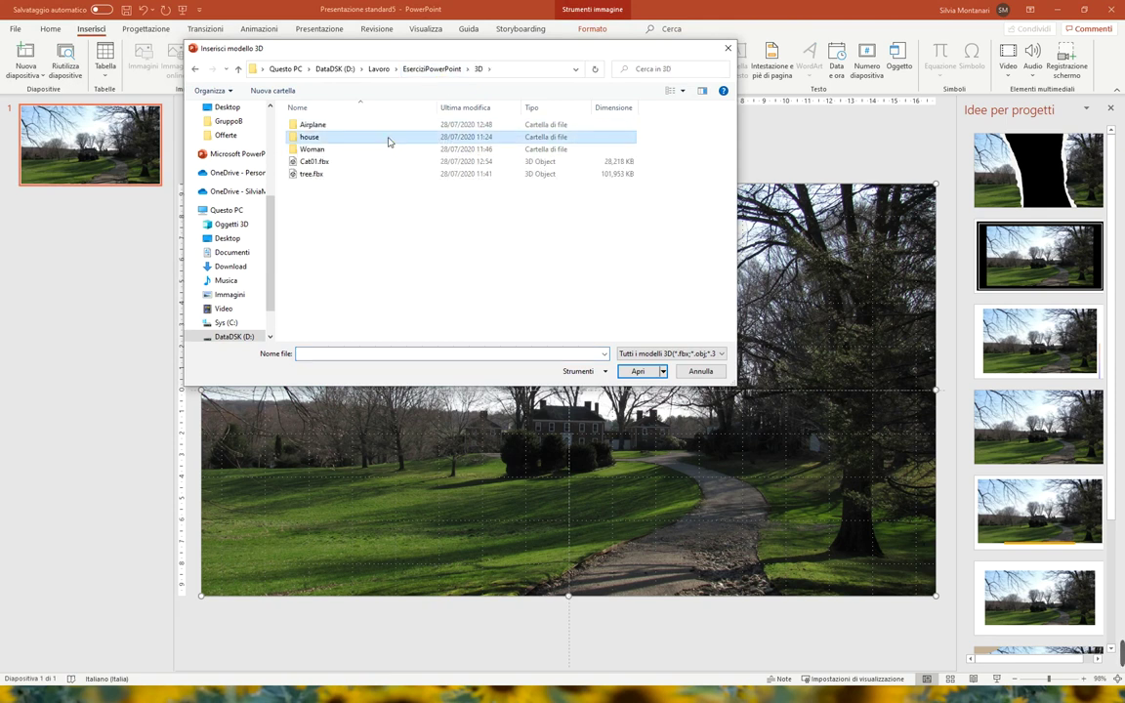
double_click(387, 138)
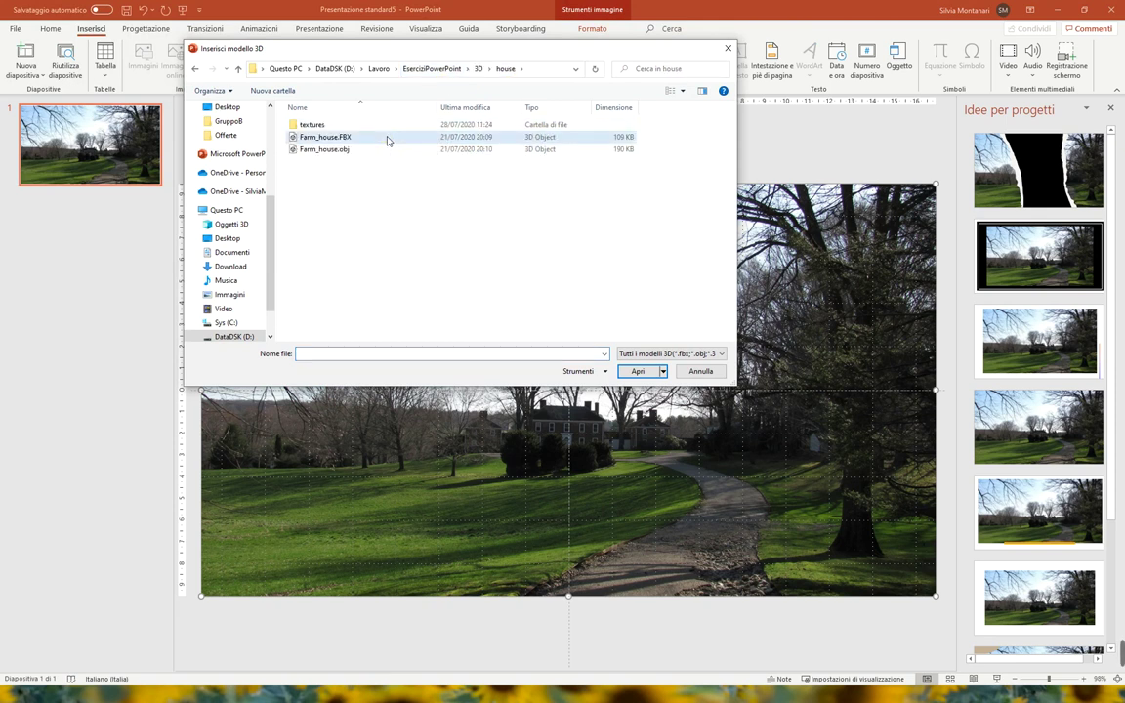
click(376, 140)
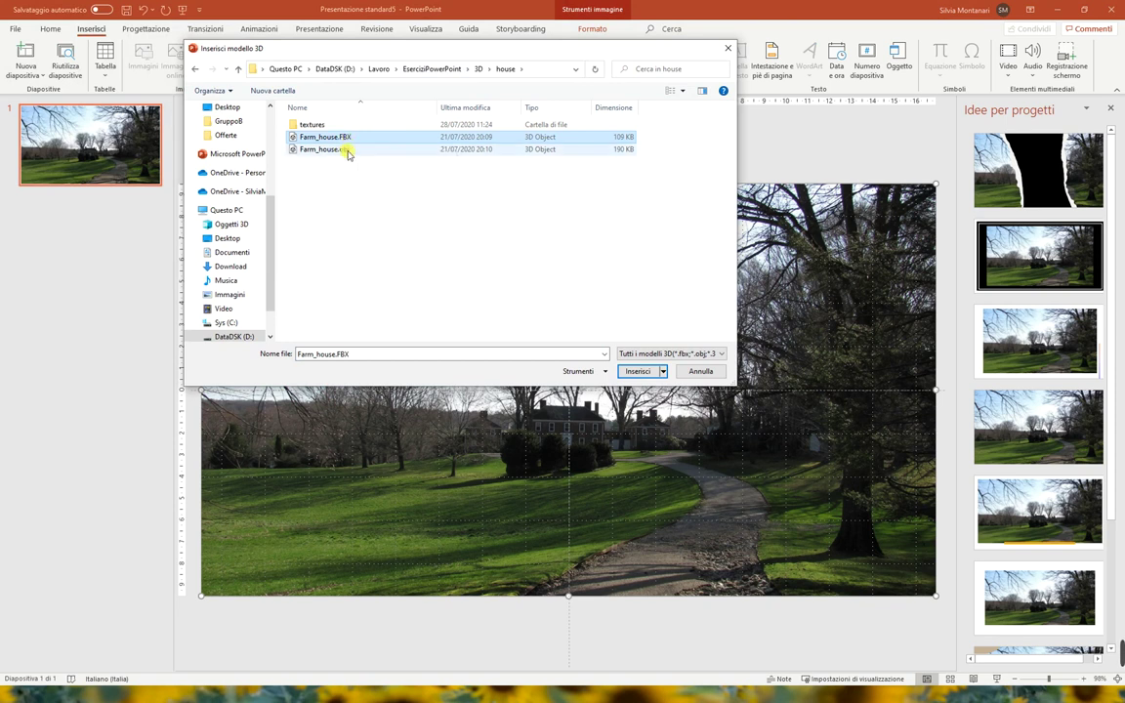
click(719, 354)
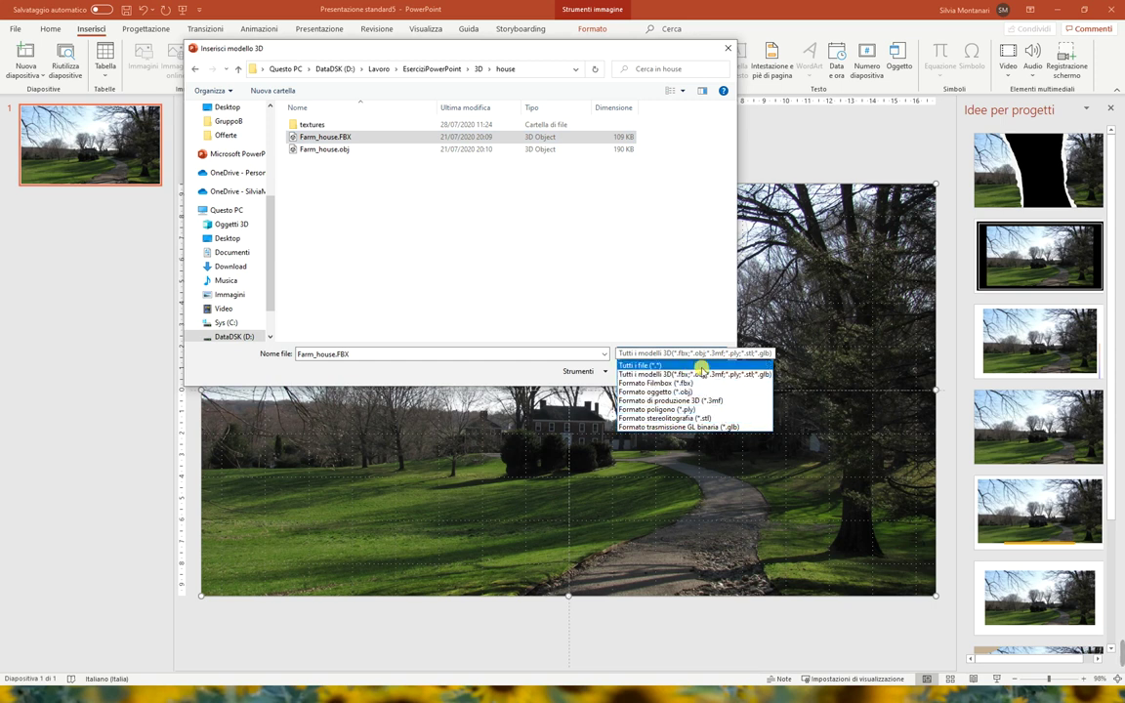
click(698, 365)
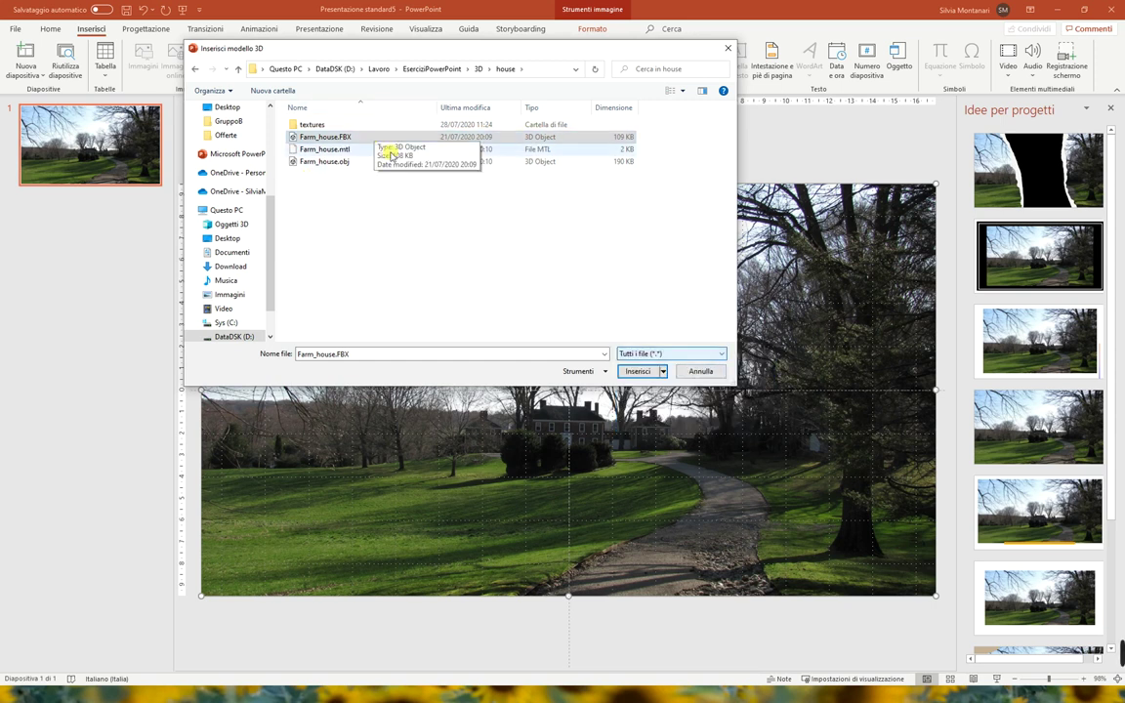
click(642, 371)
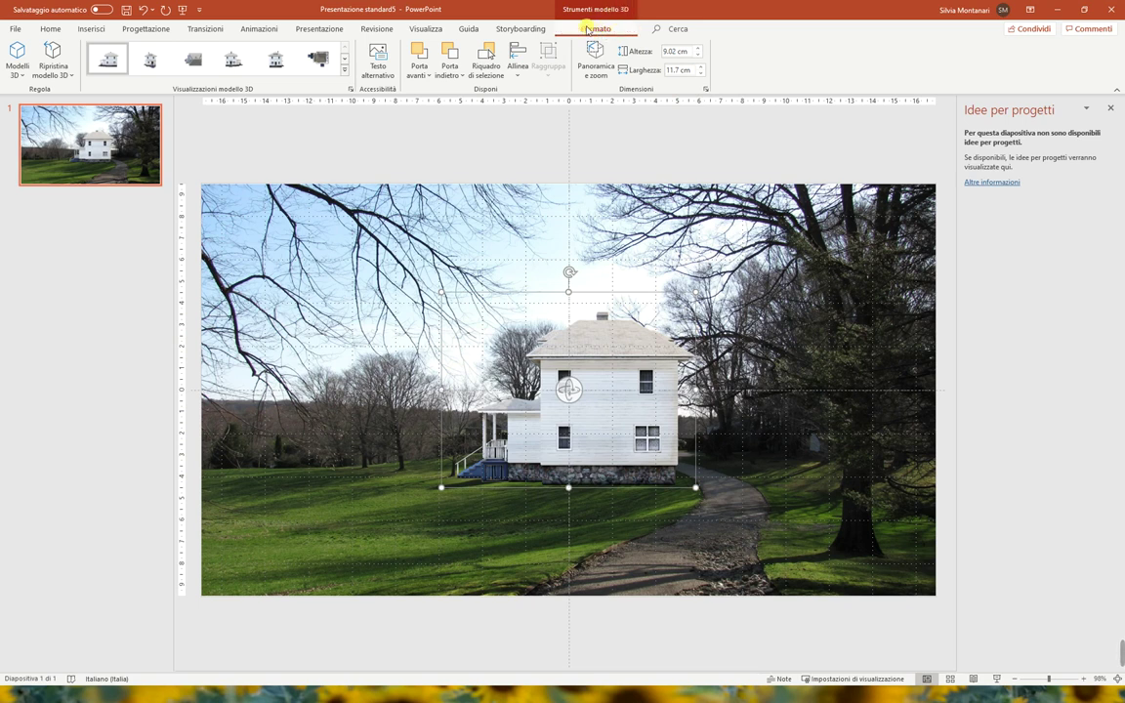
Preview the 3D Model Views presets without choosing one, then tilt the farmhouse to a side-on angle.
click(347, 73)
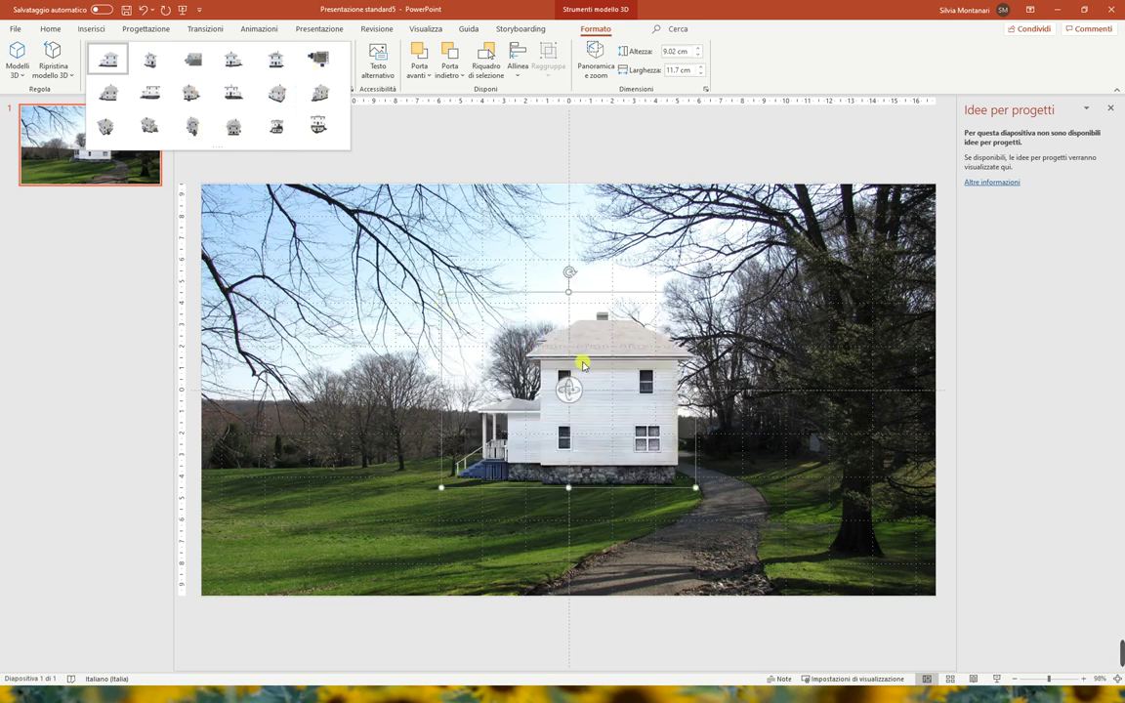
click(516, 352)
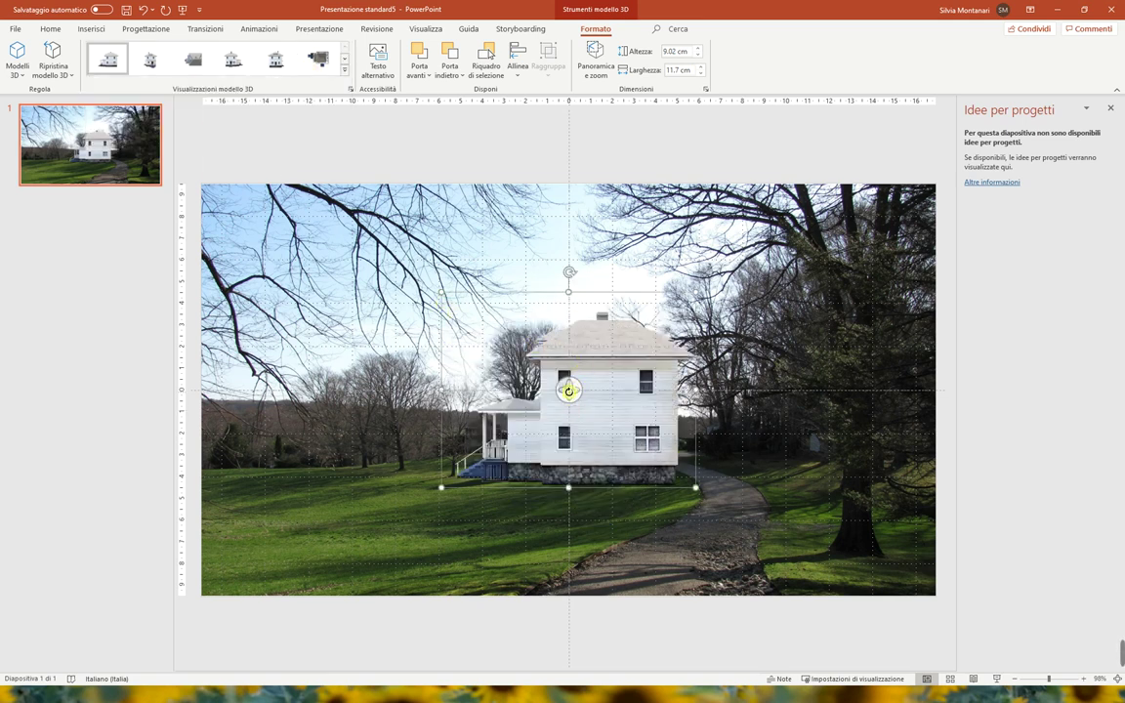
mouse_move(571, 389)
mouse_down()
mouse_move(598, 431)
mouse_move(606, 379)
mouse_move(537, 347)
mouse_up()
ctrl+scroll(537, 348, up, 2)
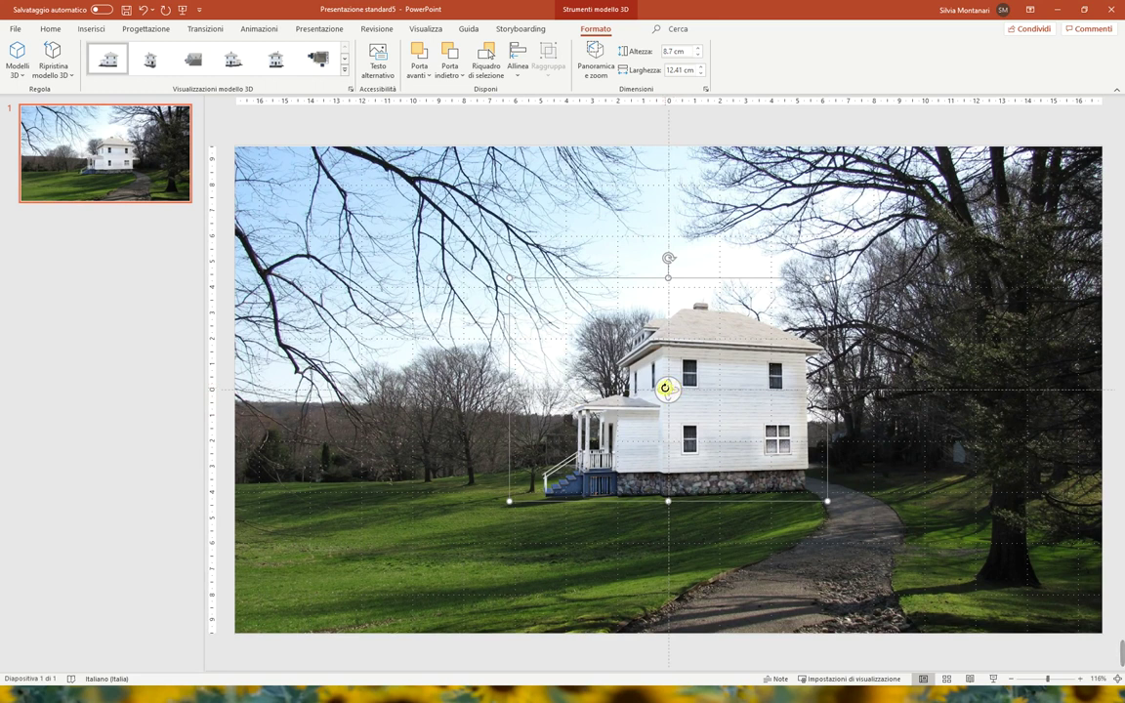
Rotate the farmhouse to a three-quarter front view and move it down onto the lawn at left.
mouse_move(667, 388)
mouse_down()
mouse_move(748, 389)
mouse_move(692, 411)
mouse_up()
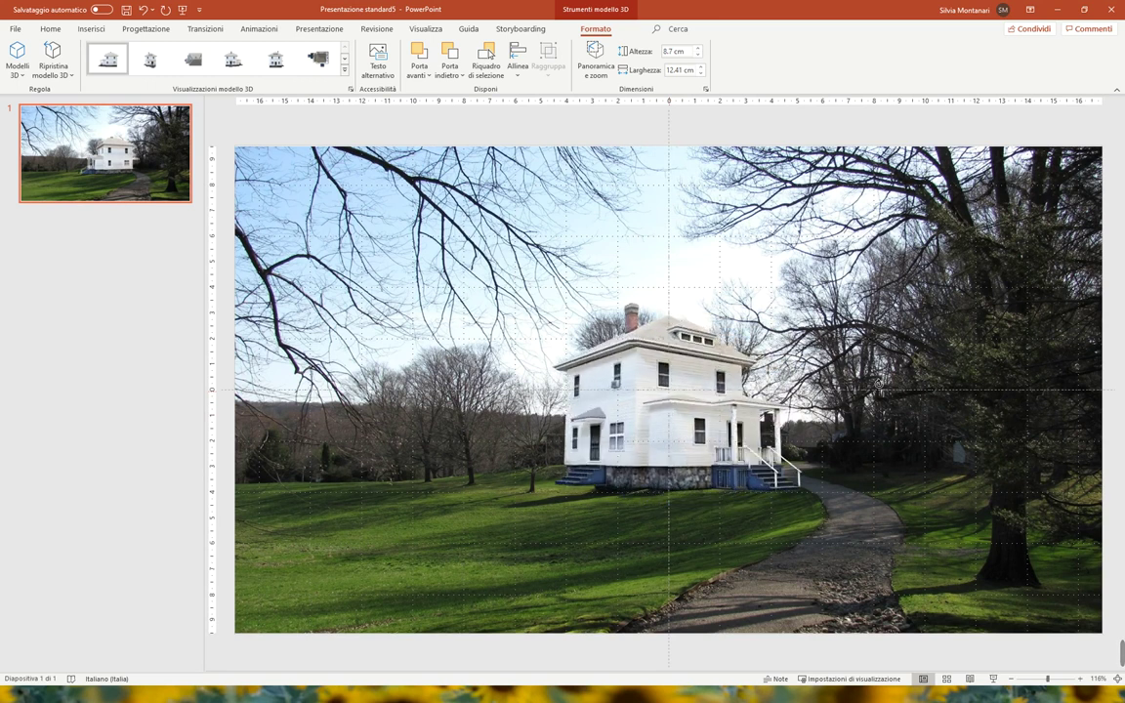
drag(609, 357, 662, 376)
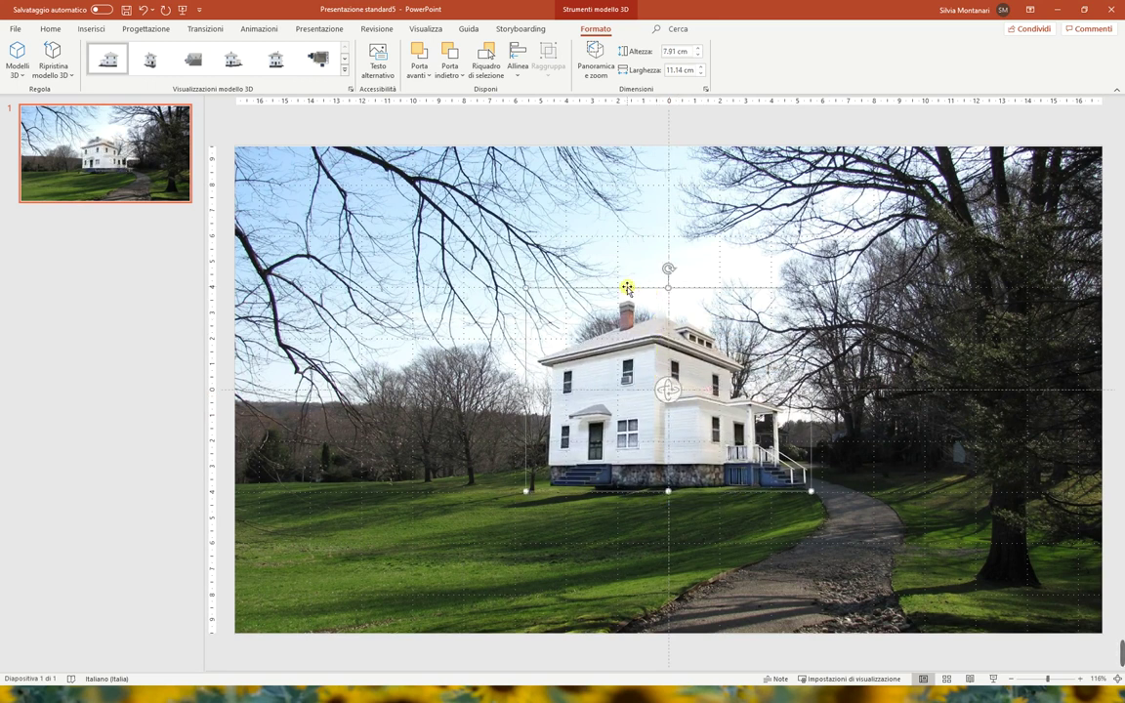
drag(627, 286, 523, 384)
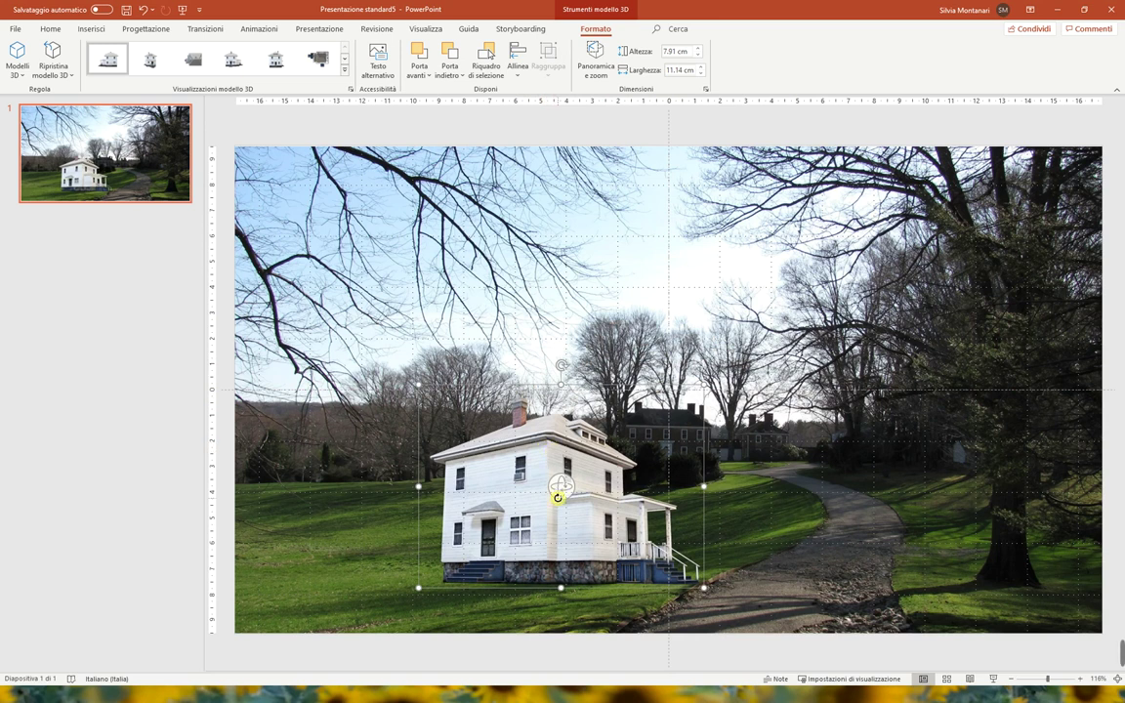
drag(563, 494, 545, 524)
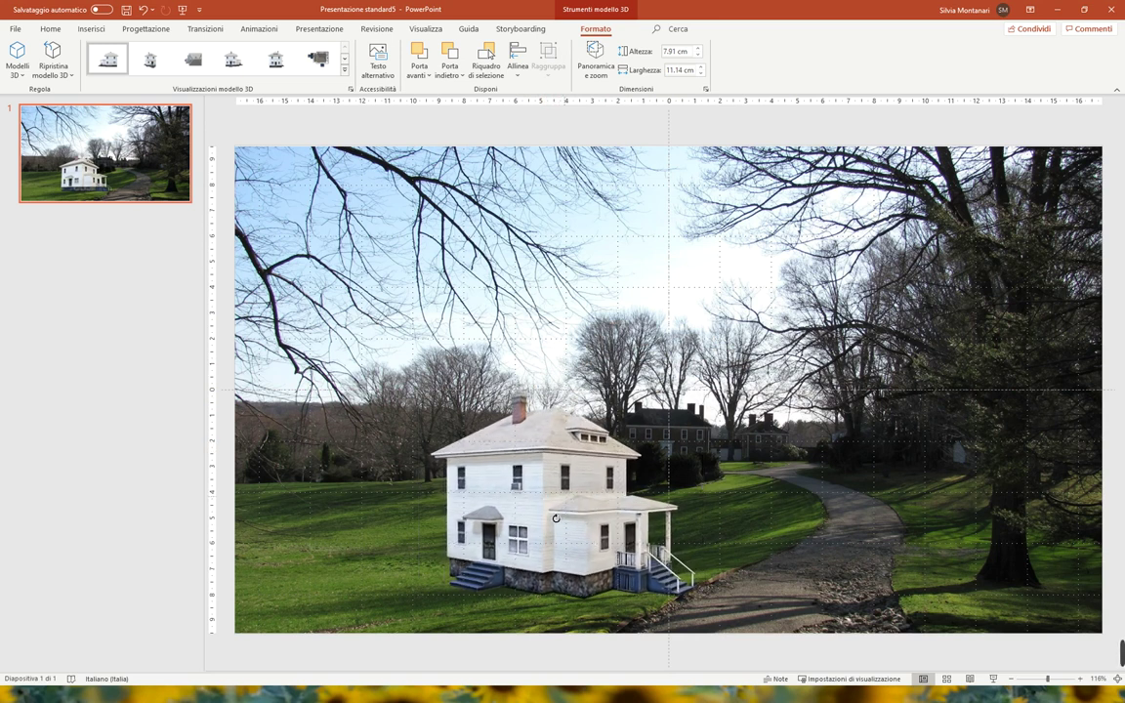
drag(545, 524, 522, 518)
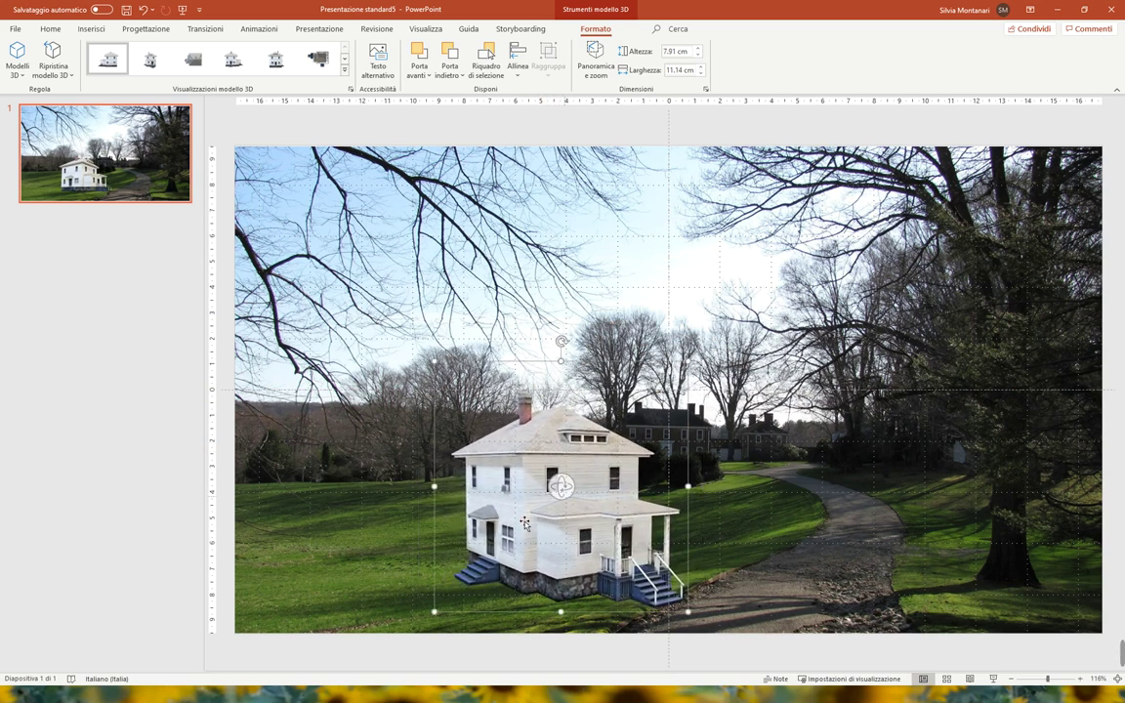
Scale the farmhouse with its corner handles to 11.39 × 11.51 cm.
drag(434, 361, 374, 337)
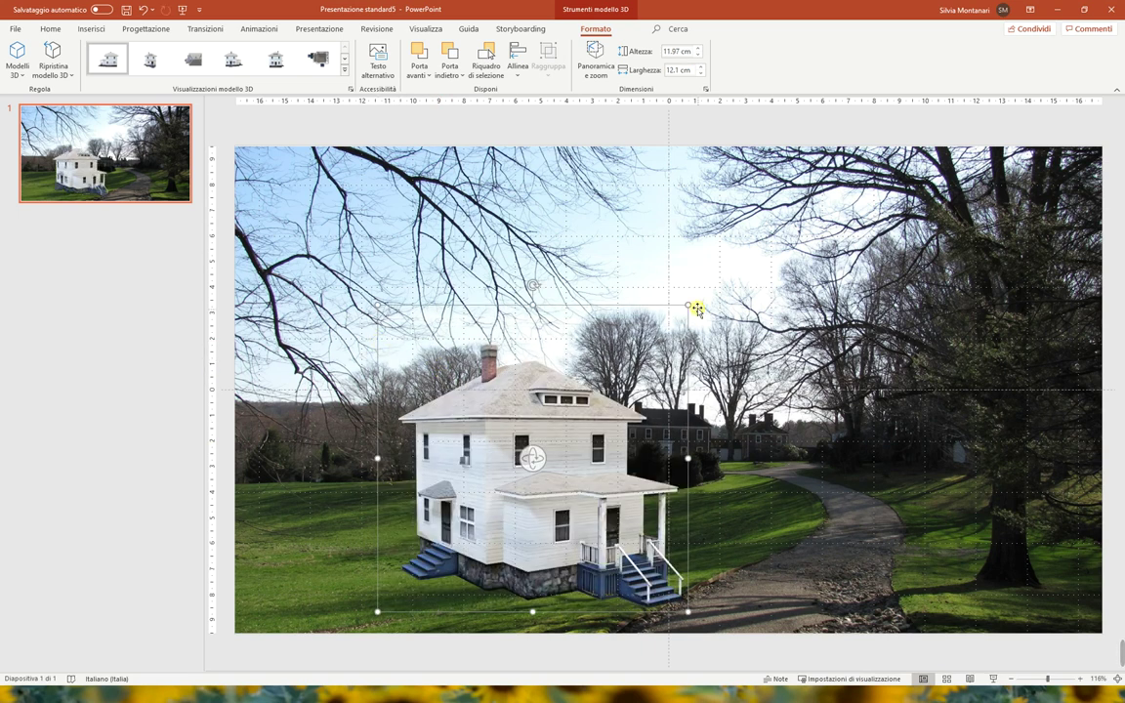
drag(690, 305, 656, 336)
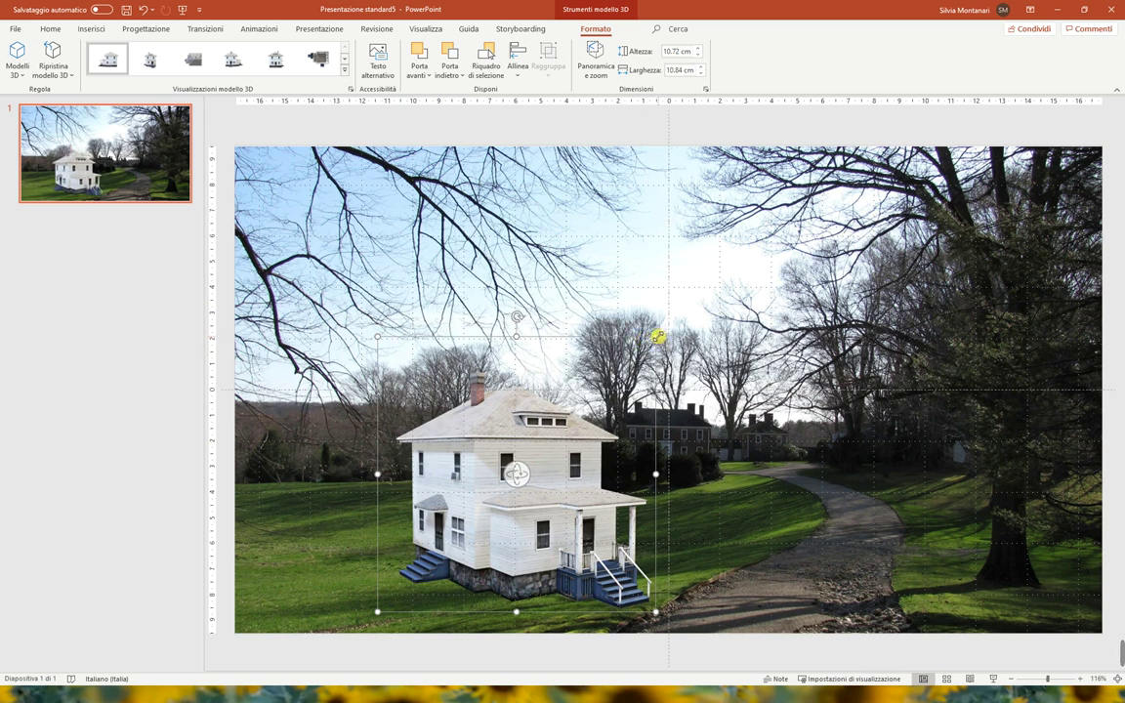
drag(659, 336, 673, 330)
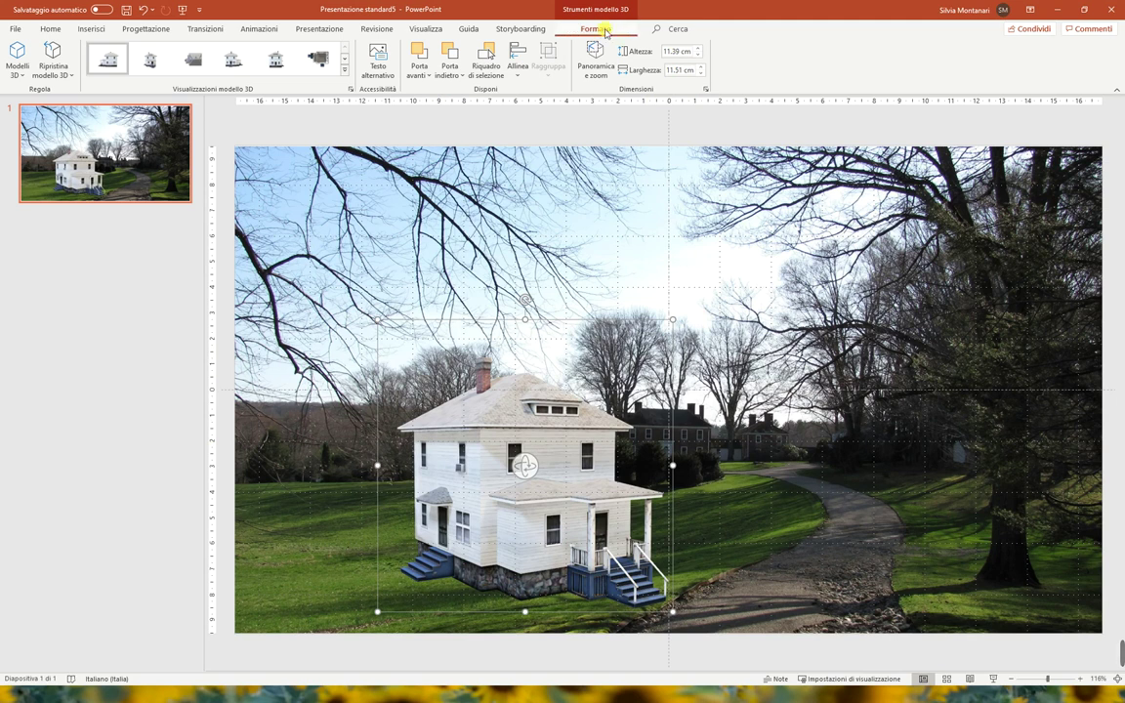
Use Pan & Zoom to make the farmhouse slightly larger inside its 11.39 × 11.51 cm frame.
click(590, 78)
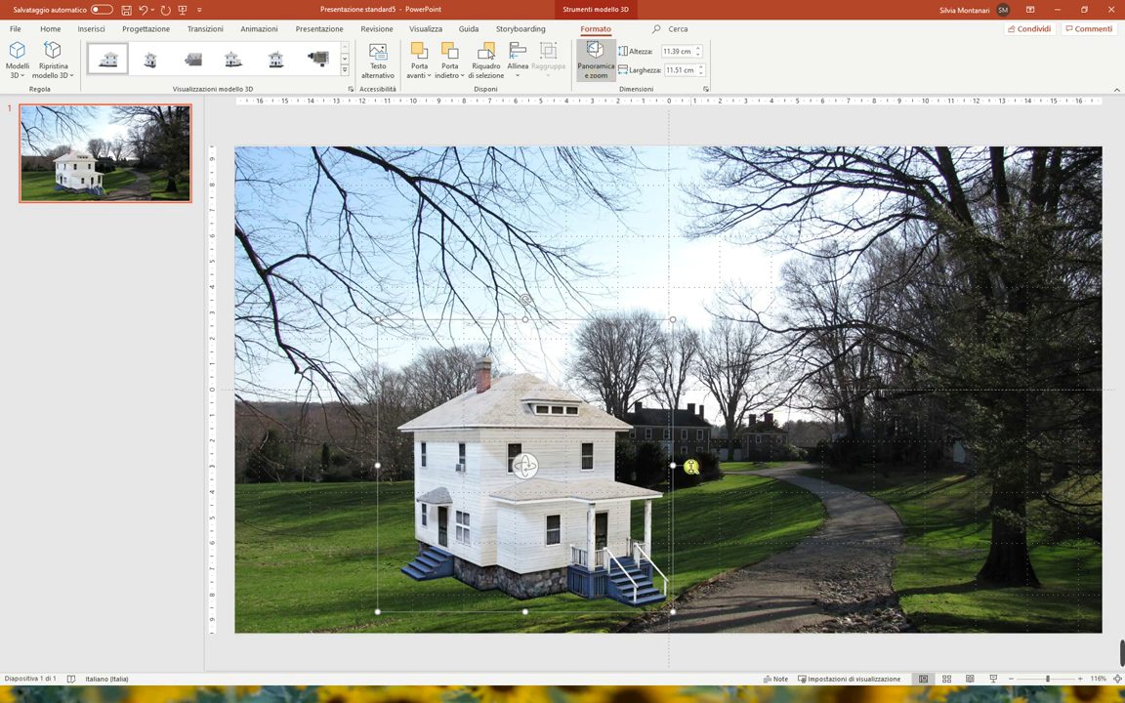
drag(691, 467, 705, 470)
click(705, 469)
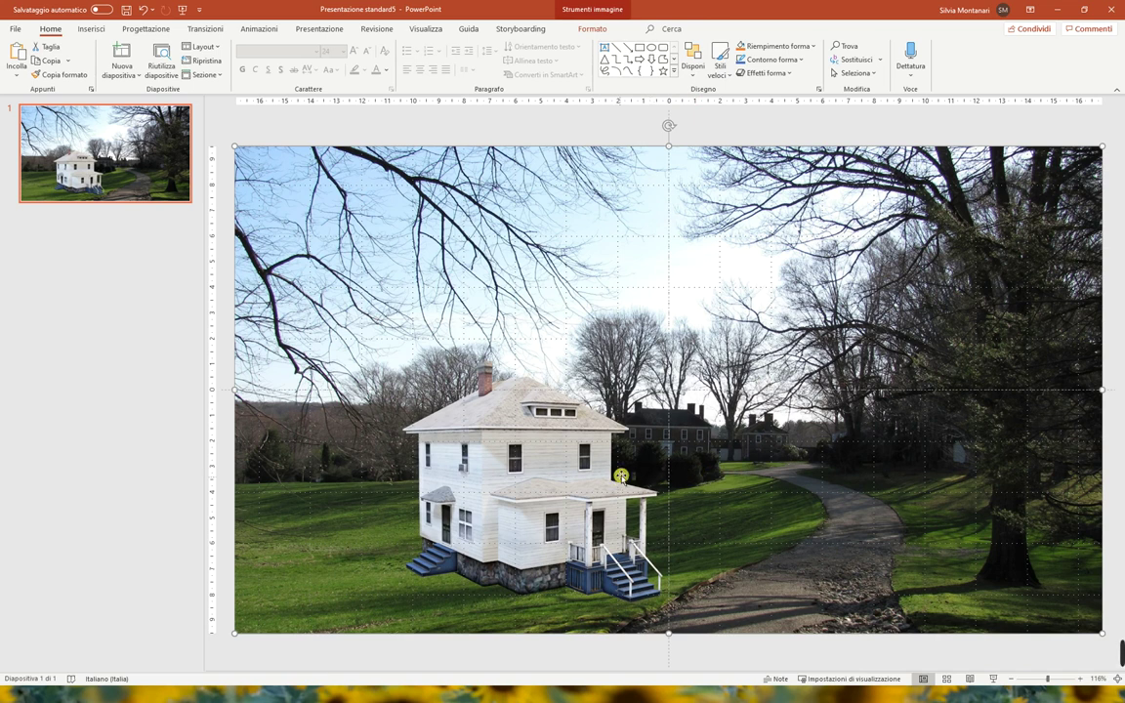
click(564, 394)
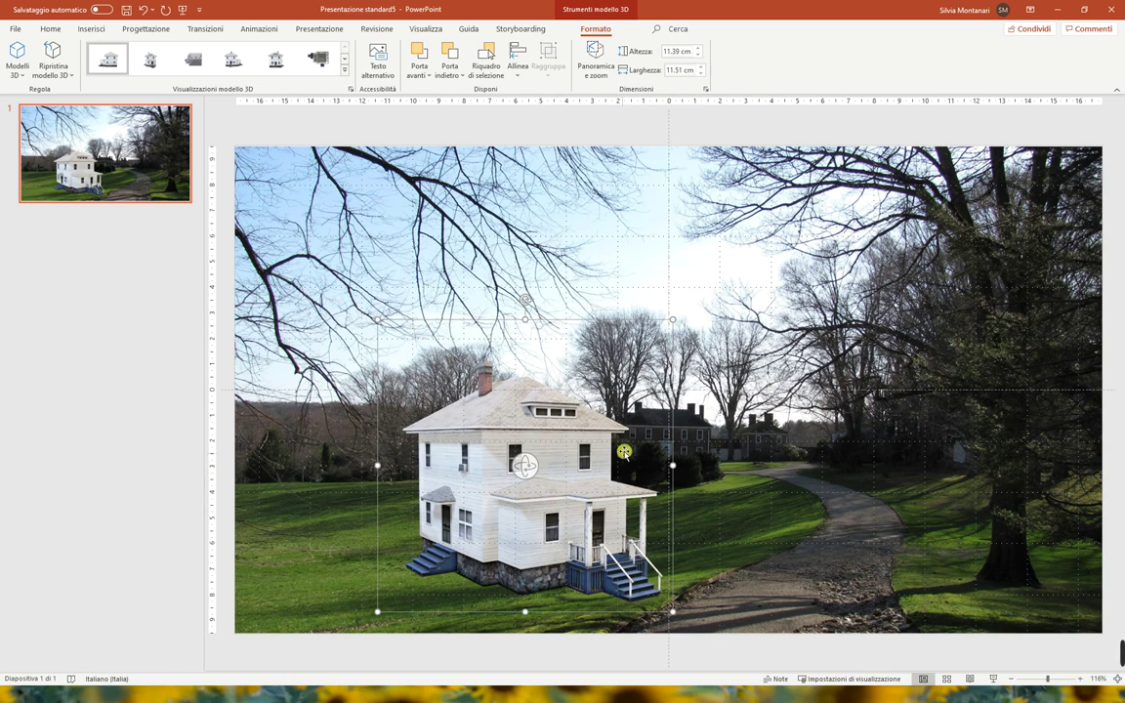
click(600, 63)
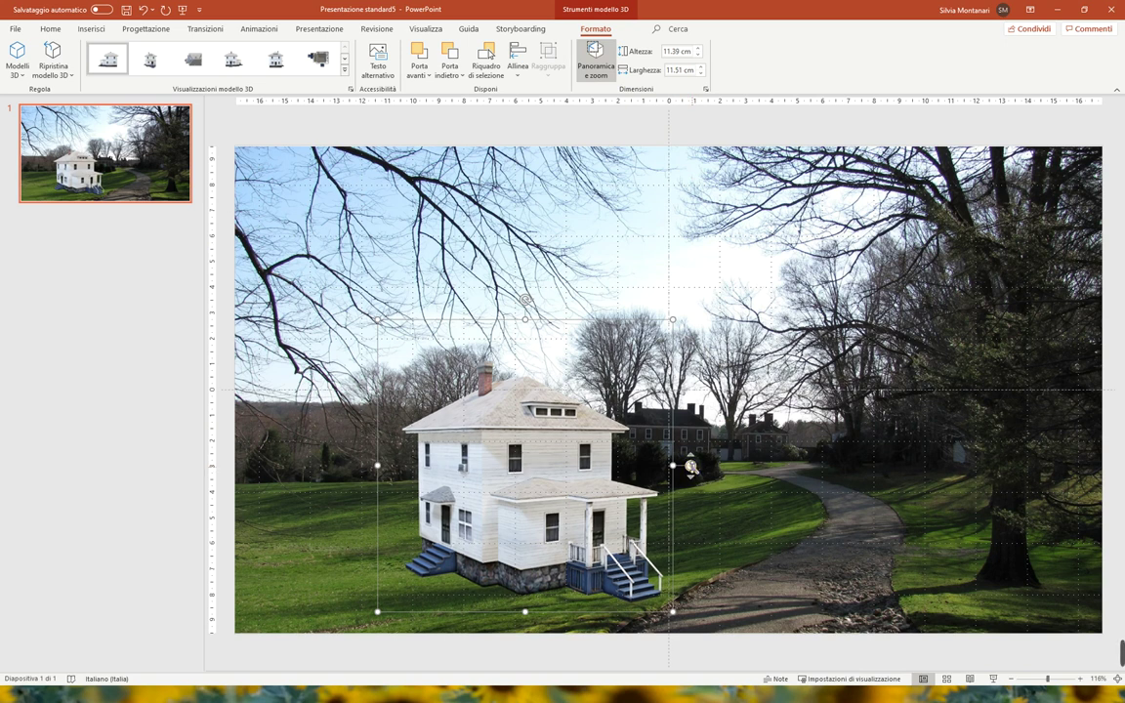
mouse_move(691, 467)
mouse_down()
mouse_move(699, 447)
mouse_move(690, 465)
mouse_up()
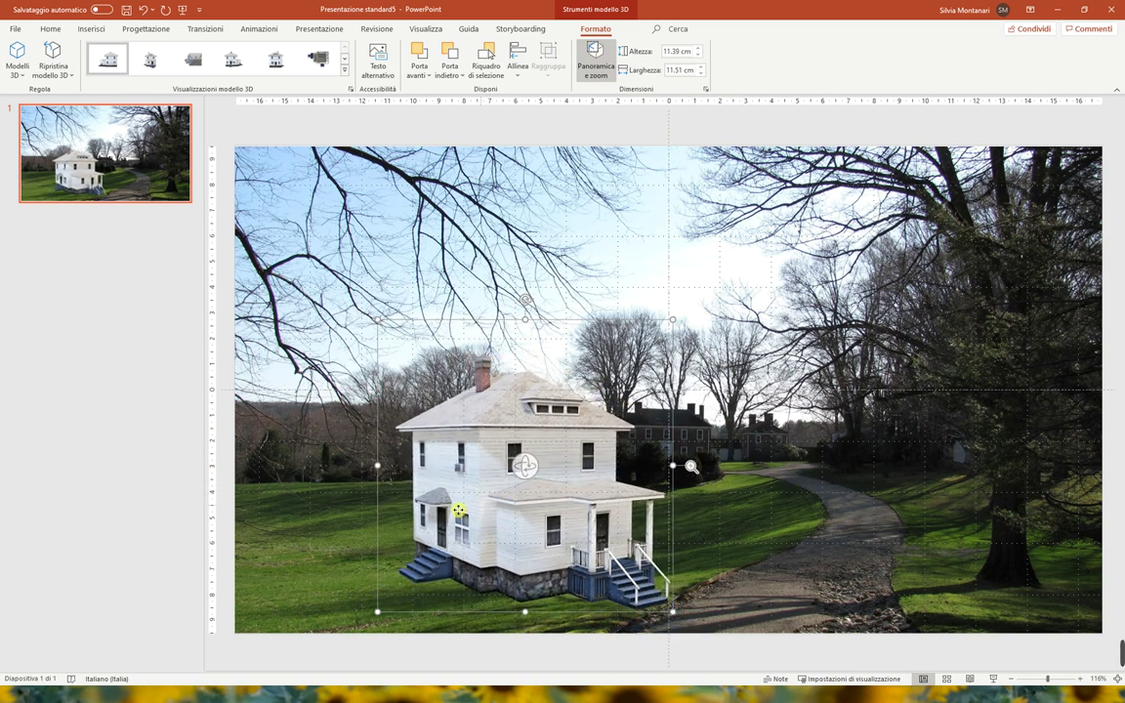
click(310, 517)
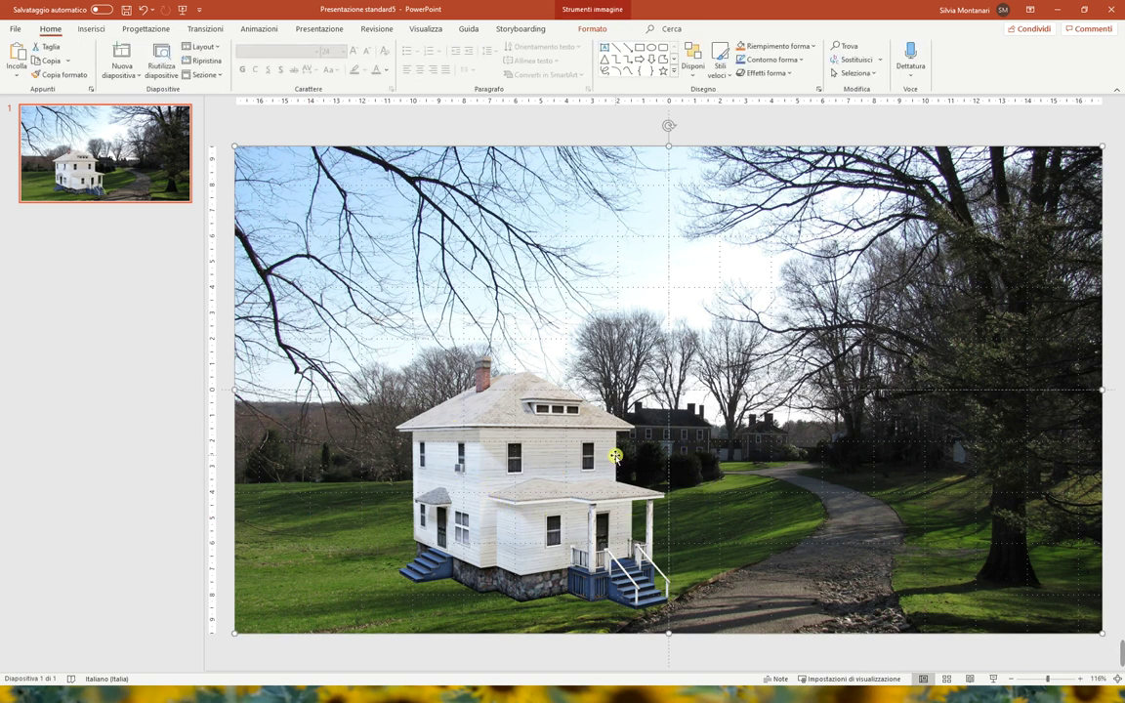
Insert the tree.fbx 3D model from the 3D folder beside the farmhouse.
click(88, 30)
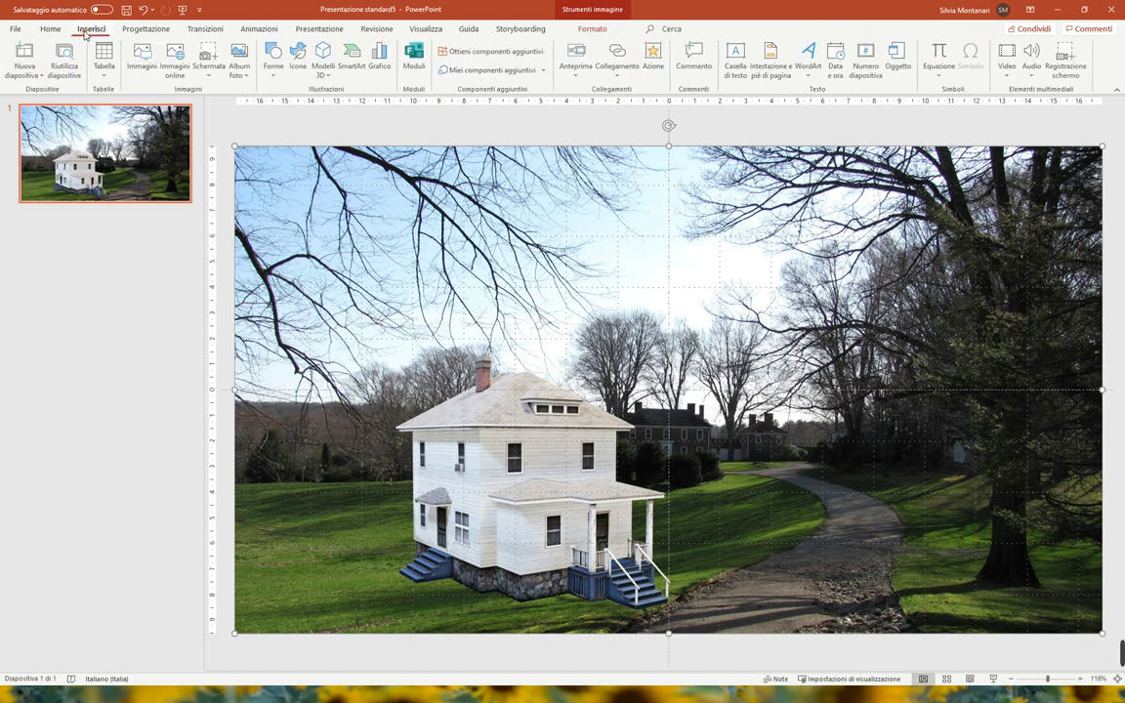
click(330, 77)
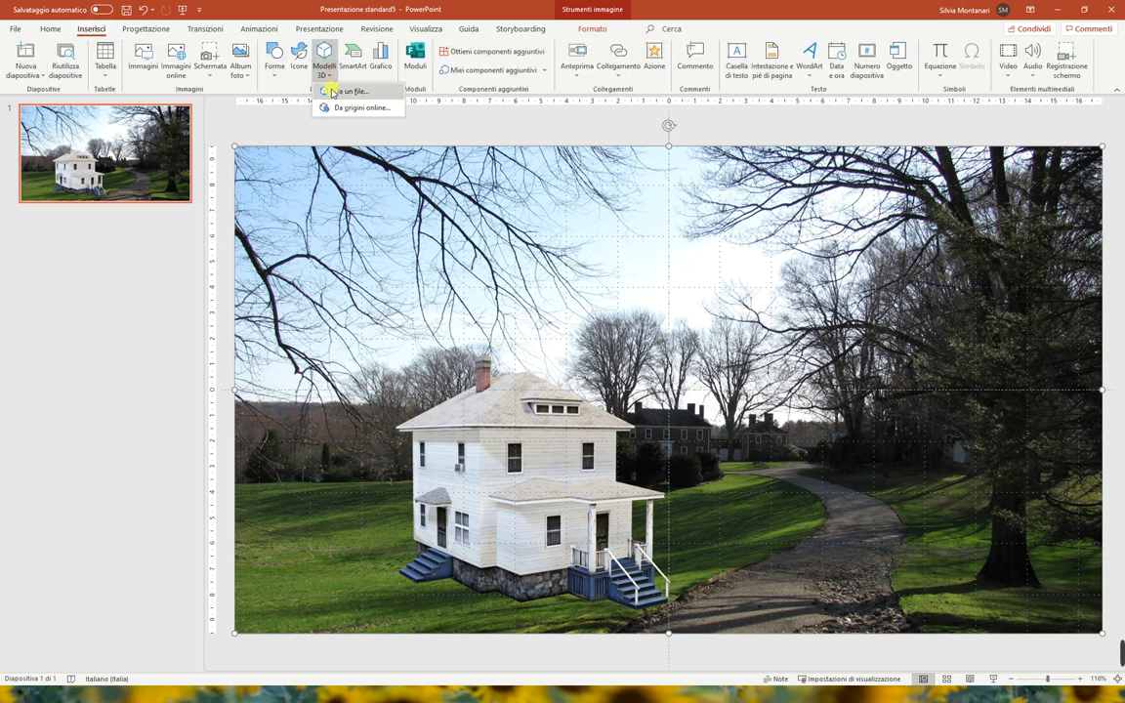
click(342, 91)
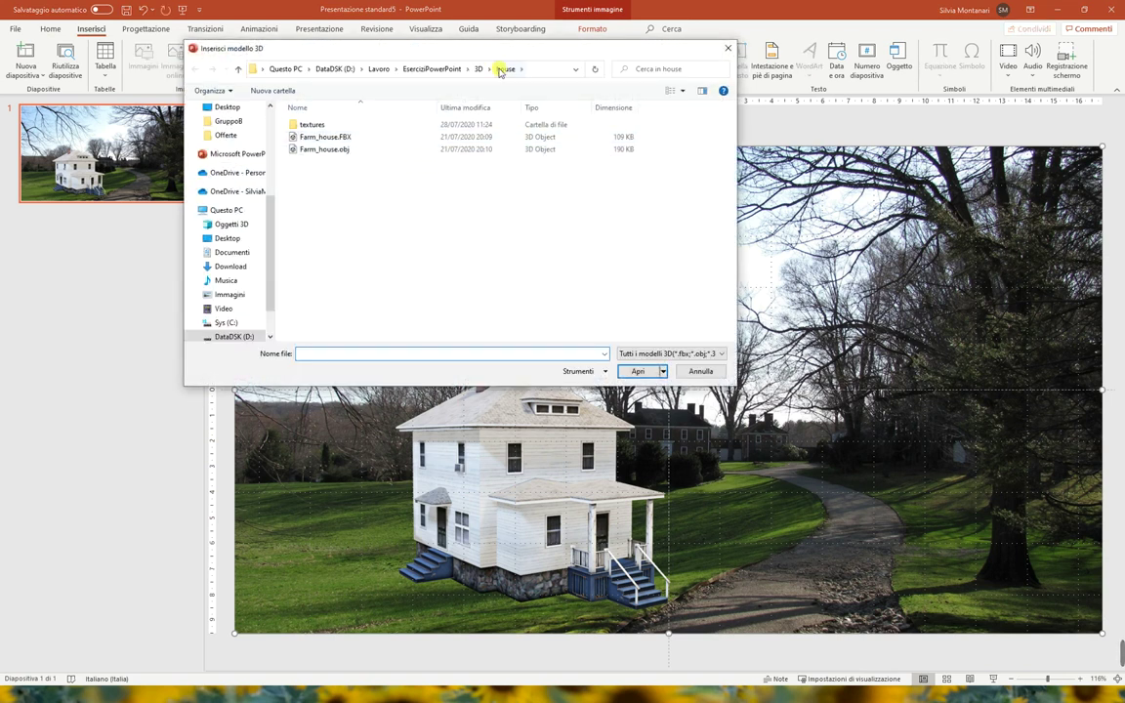
click(478, 69)
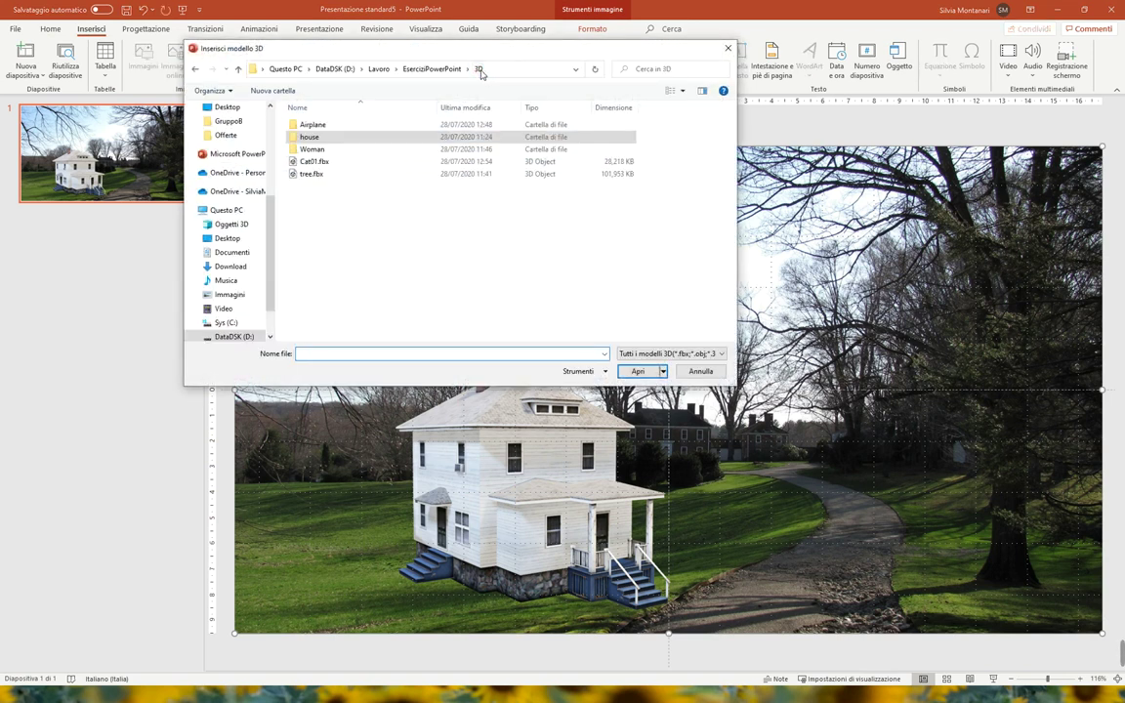
double_click(334, 173)
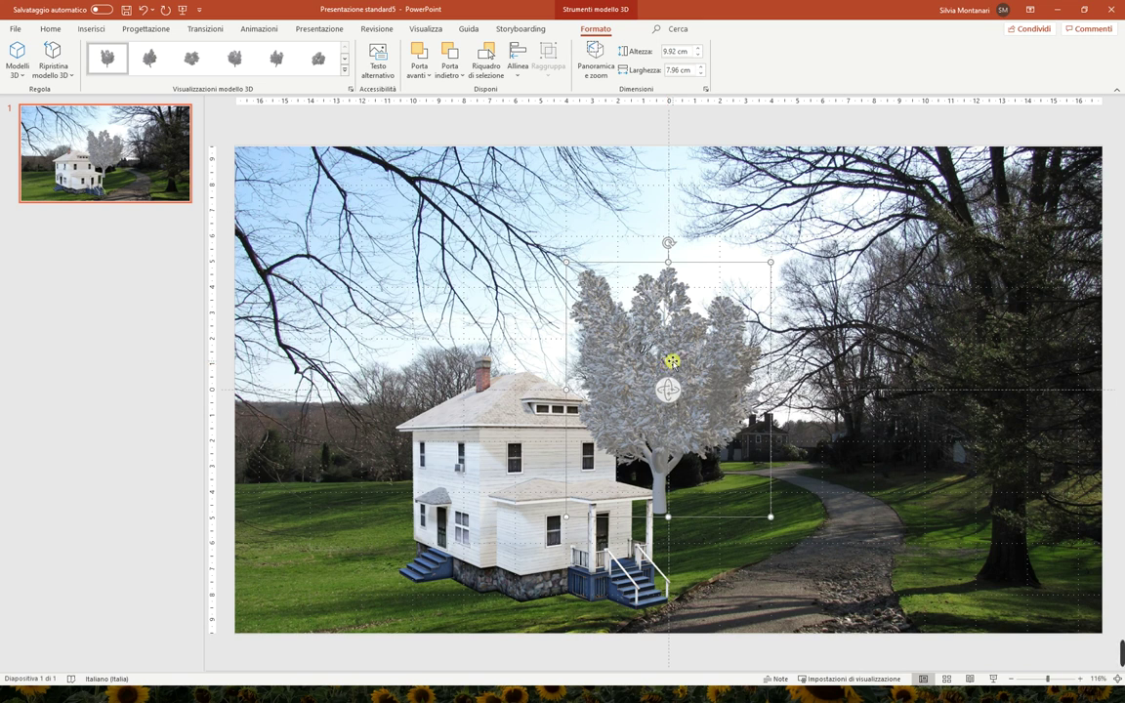
Move the tree lower and send it back one layer behind the farmhouse.
mouse_move(672, 359)
mouse_down()
mouse_move(672, 432)
mouse_move(678, 408)
mouse_up()
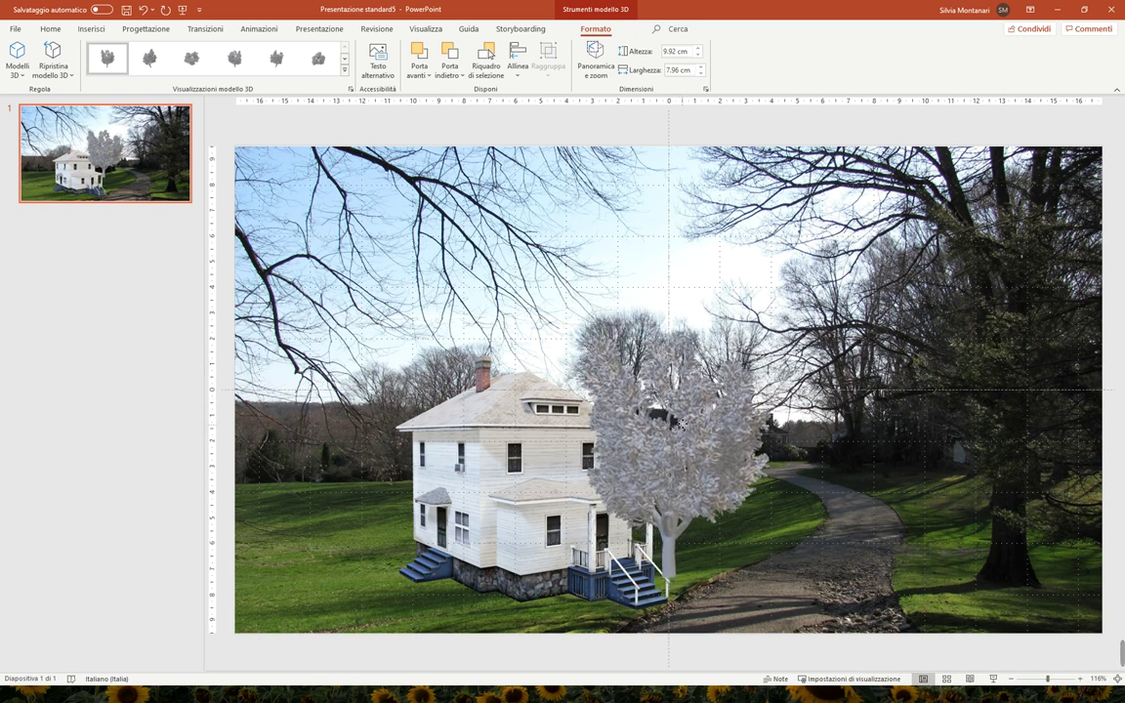
drag(677, 408, 678, 409)
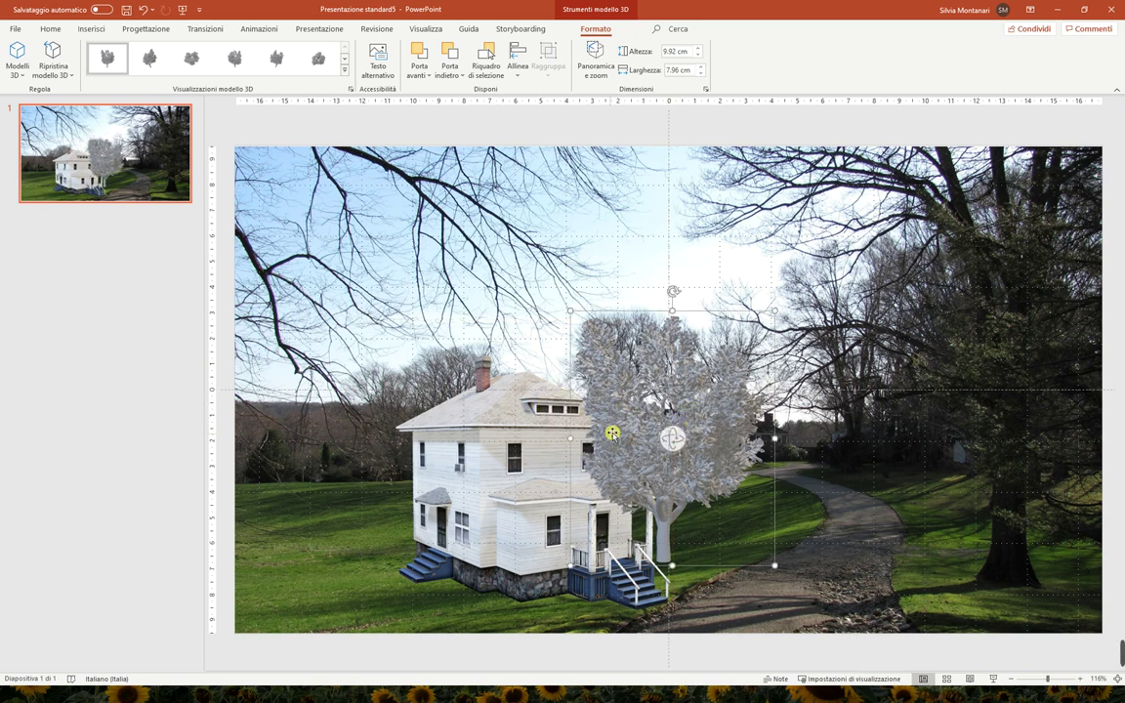
right_click(690, 401)
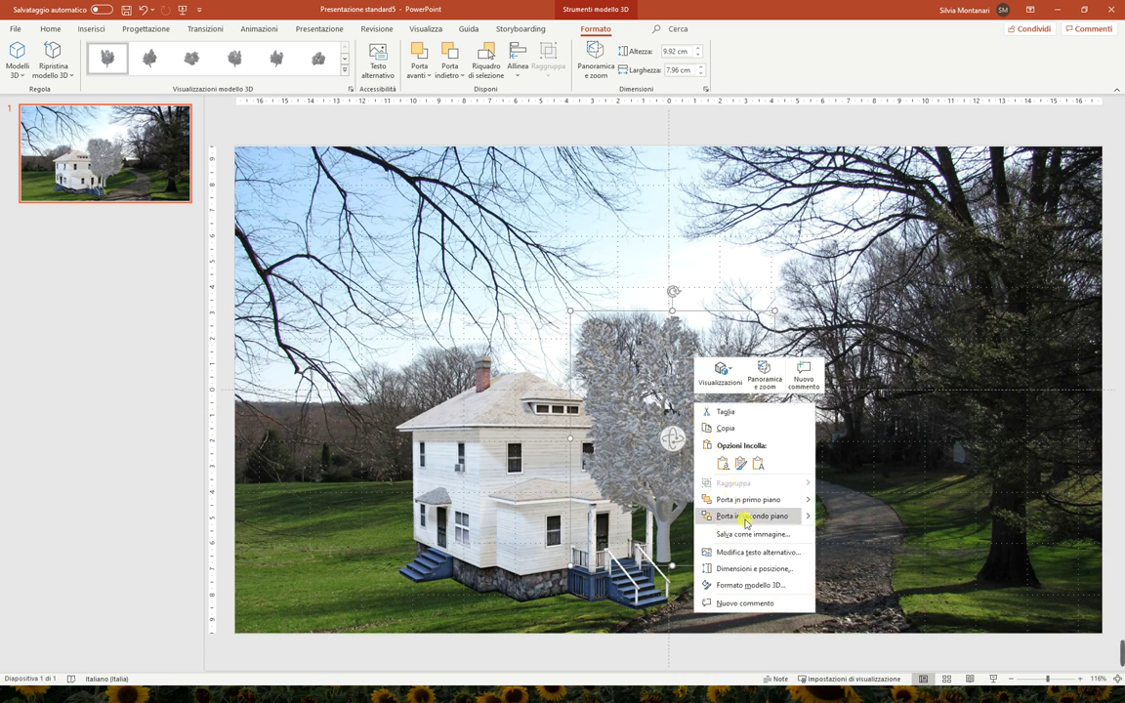
mouse_move(800, 516)
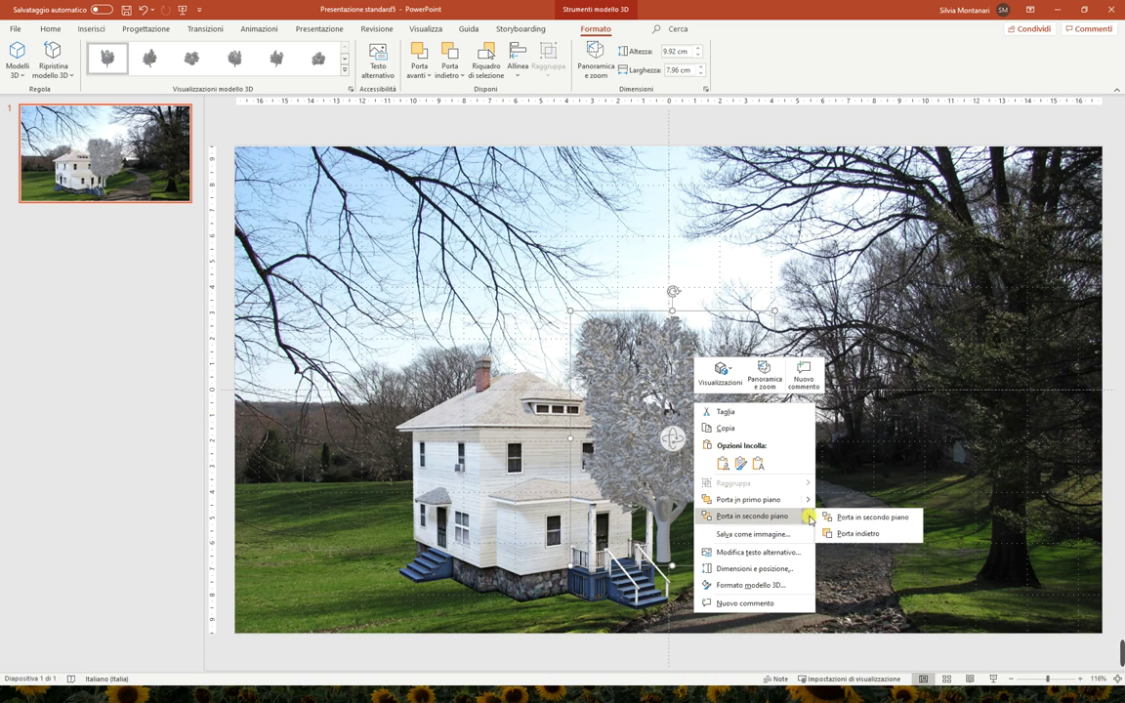
click(857, 535)
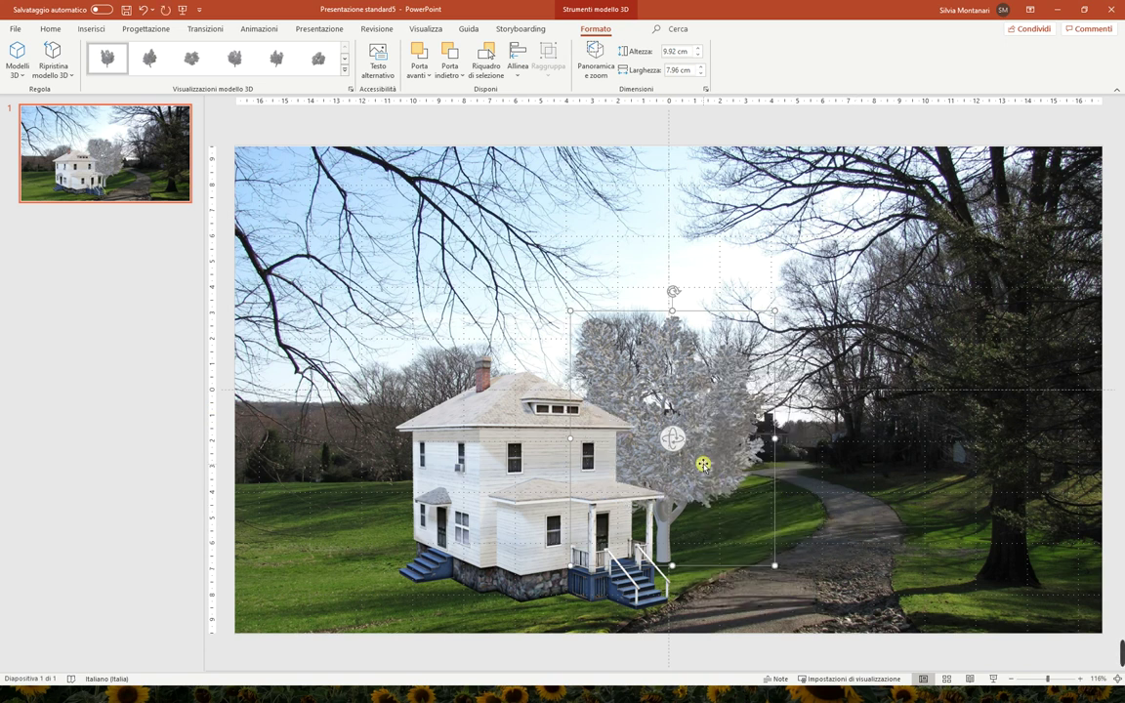
Rotate the tree upright and shift it left so it rises behind the farmhouse roof.
mouse_move(701, 462)
mouse_down()
mouse_move(606, 447)
mouse_move(676, 452)
mouse_up()
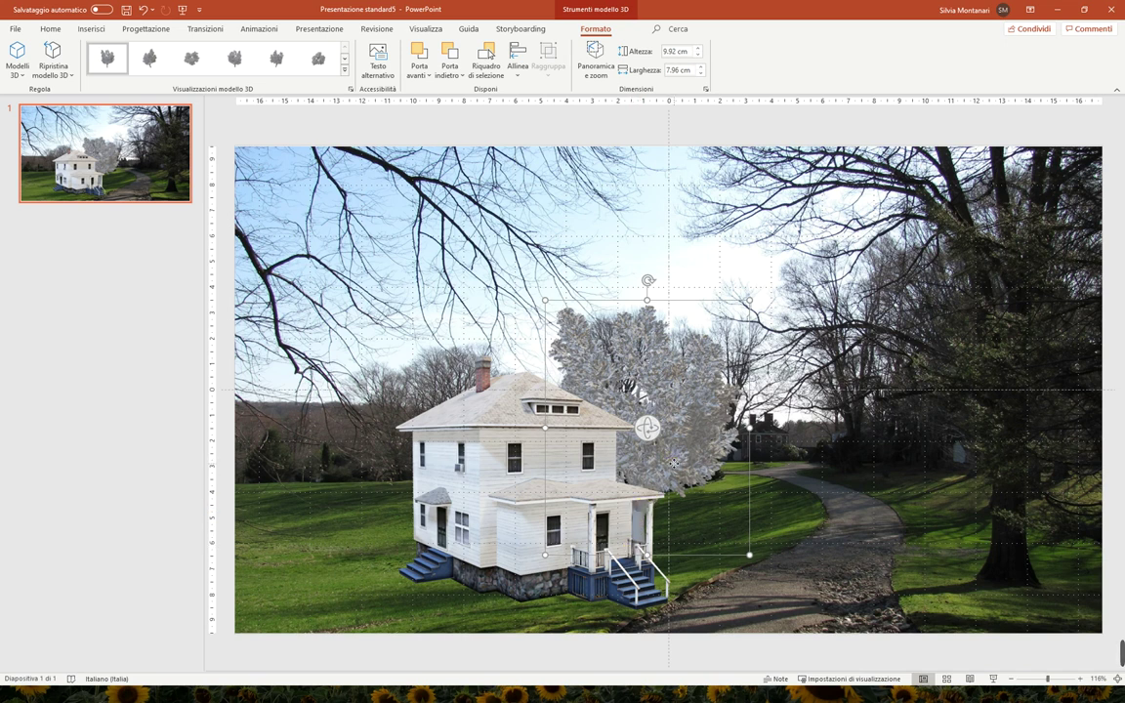
drag(674, 463, 645, 467)
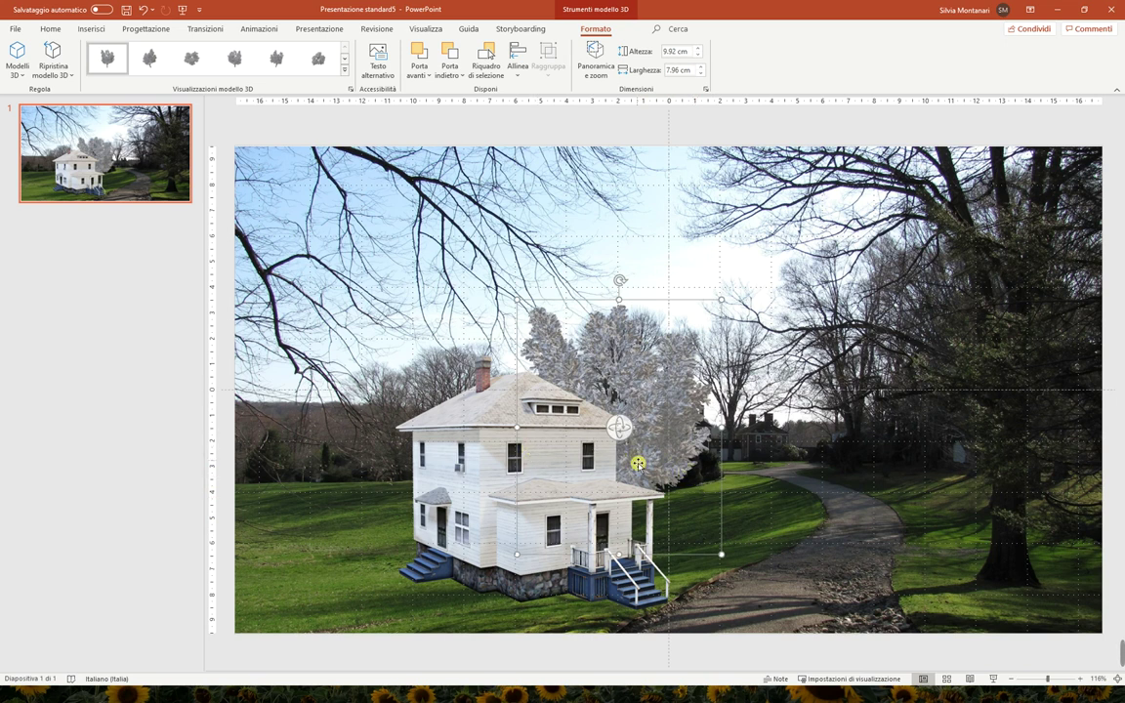
click(350, 535)
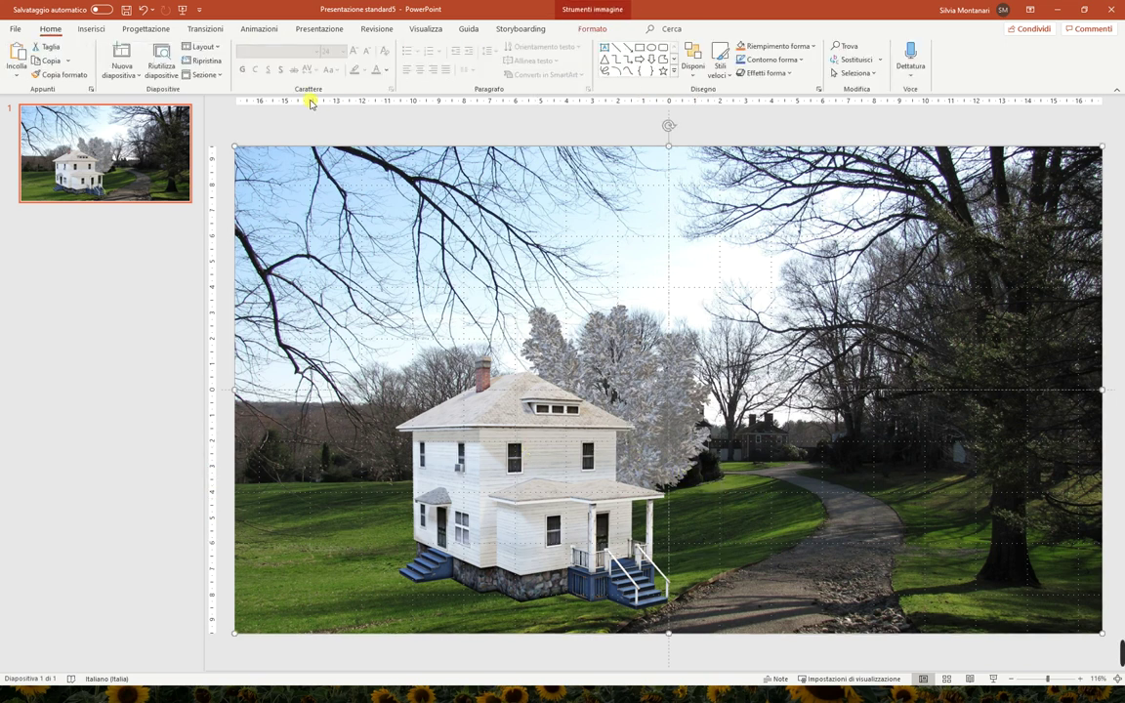
Insert the airplane 3D model from the Airplane folder.
click(101, 30)
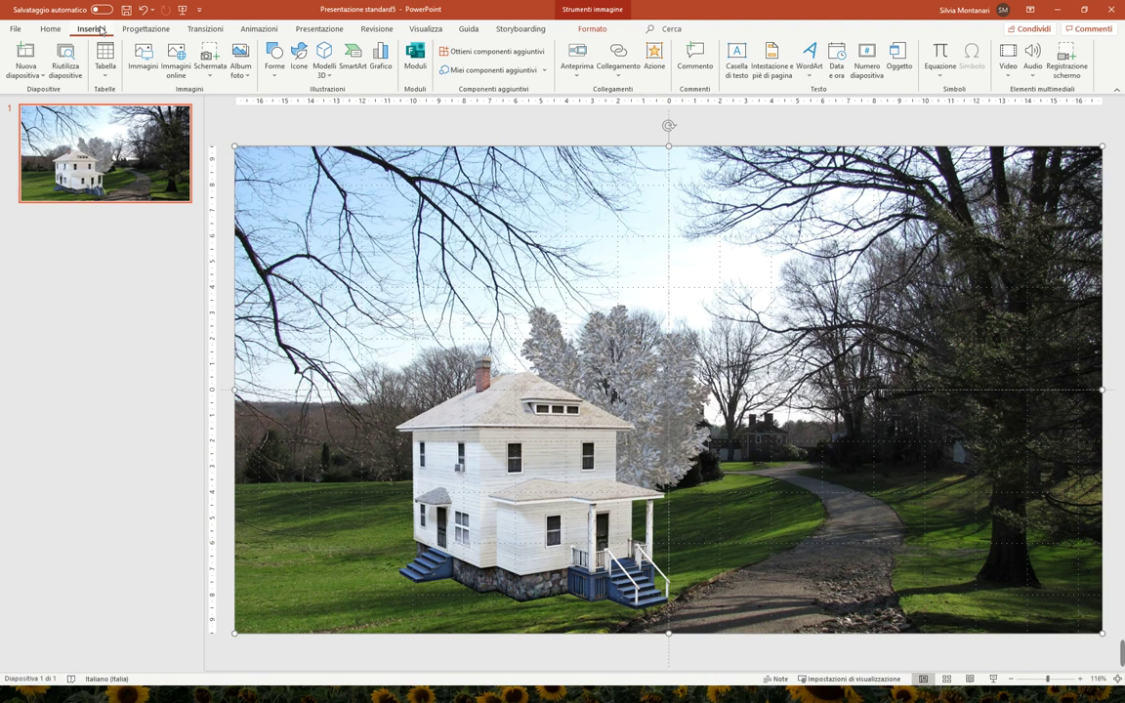
click(325, 74)
click(338, 95)
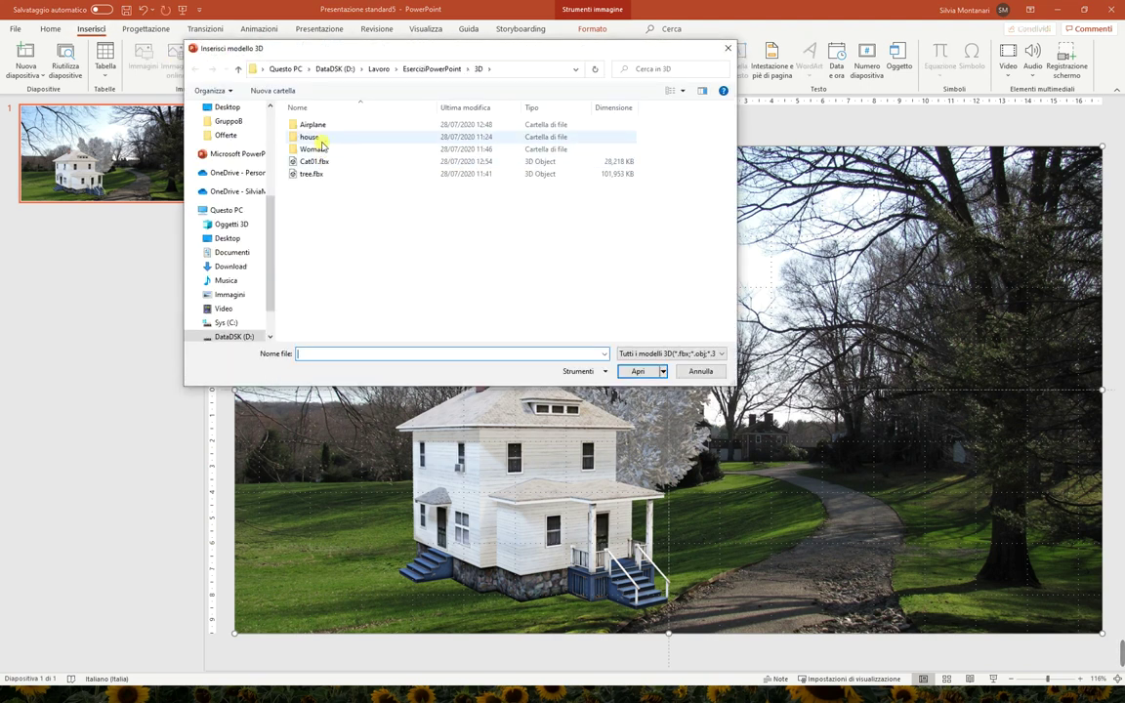
double_click(329, 126)
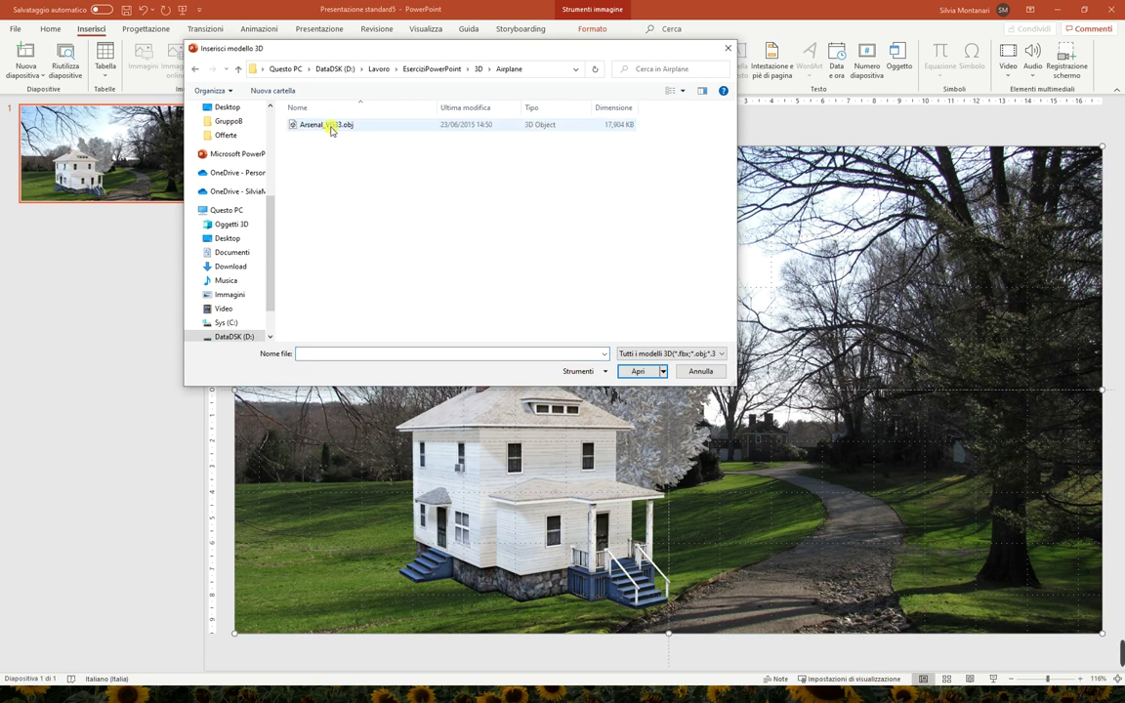
double_click(328, 125)
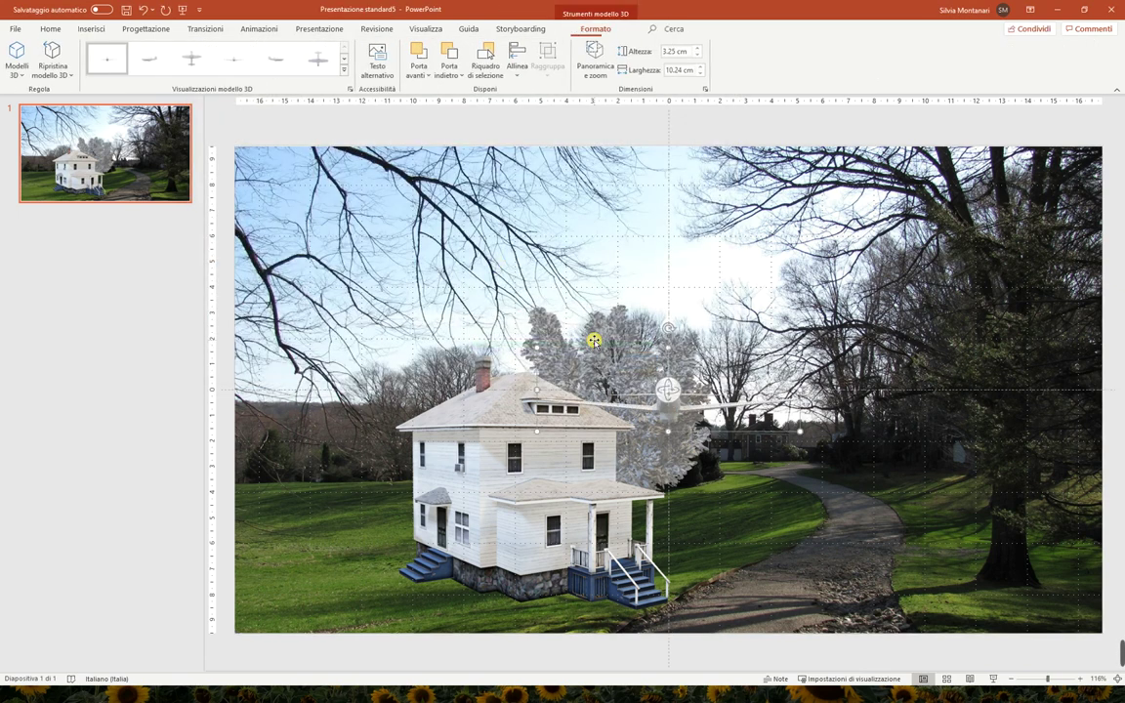
Rotate the airplane to face left, shrink it to 1.75 × 3.75 cm and place it upper-left.
mouse_move(673, 385)
mouse_down()
mouse_move(638, 425)
mouse_move(650, 382)
mouse_move(459, 287)
mouse_up()
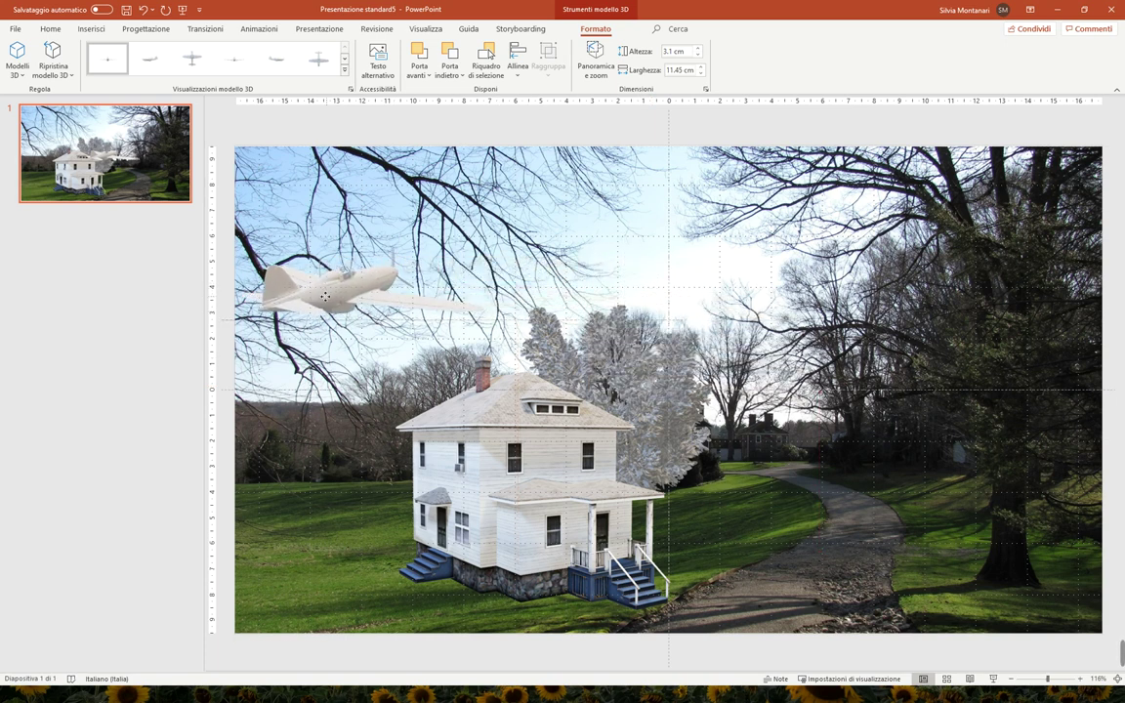
mouse_move(459, 287)
mouse_down()
mouse_move(314, 242)
mouse_move(333, 229)
mouse_up()
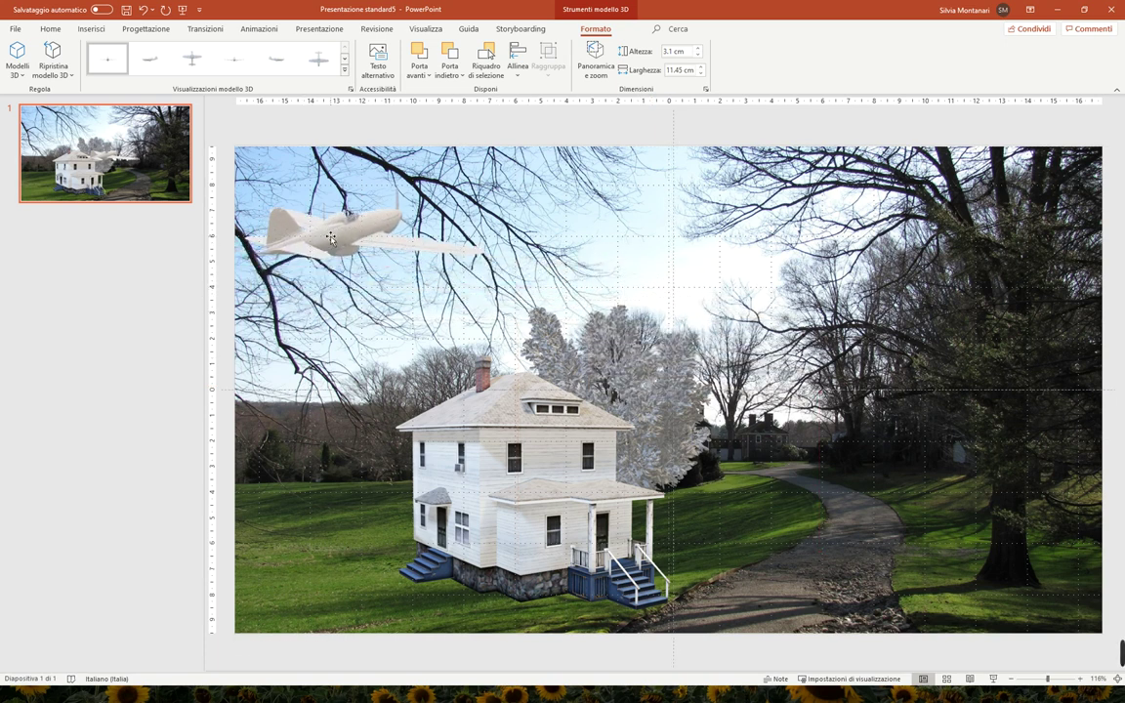
drag(494, 255, 341, 203)
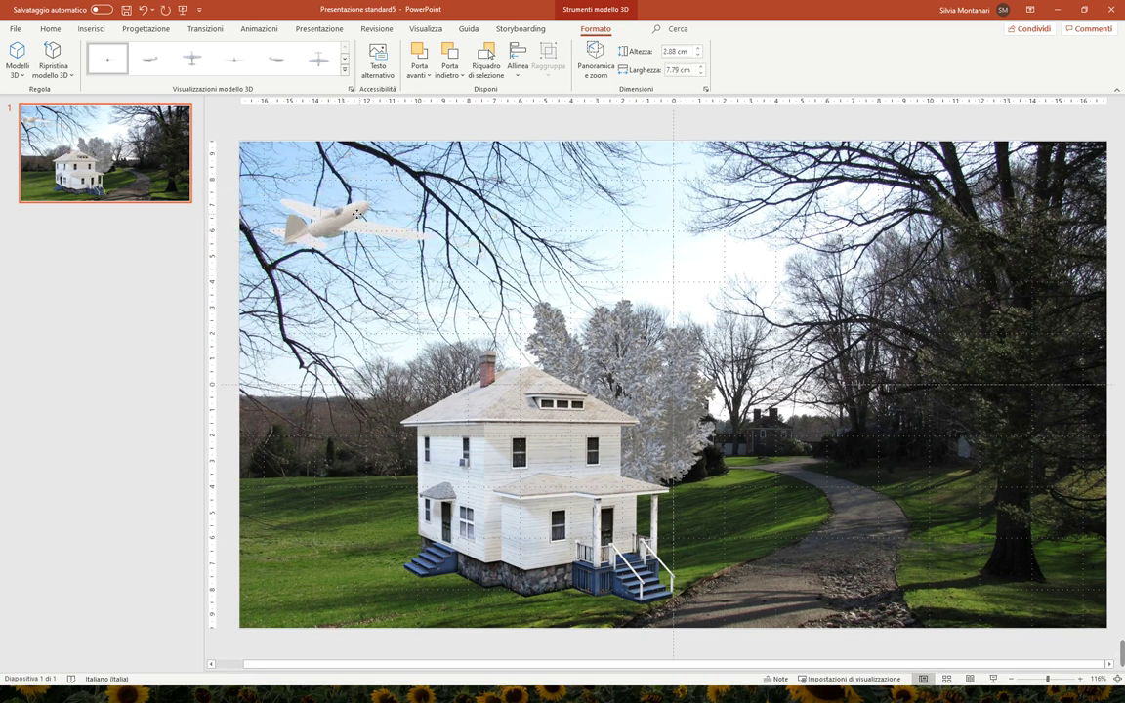
drag(342, 203, 401, 256)
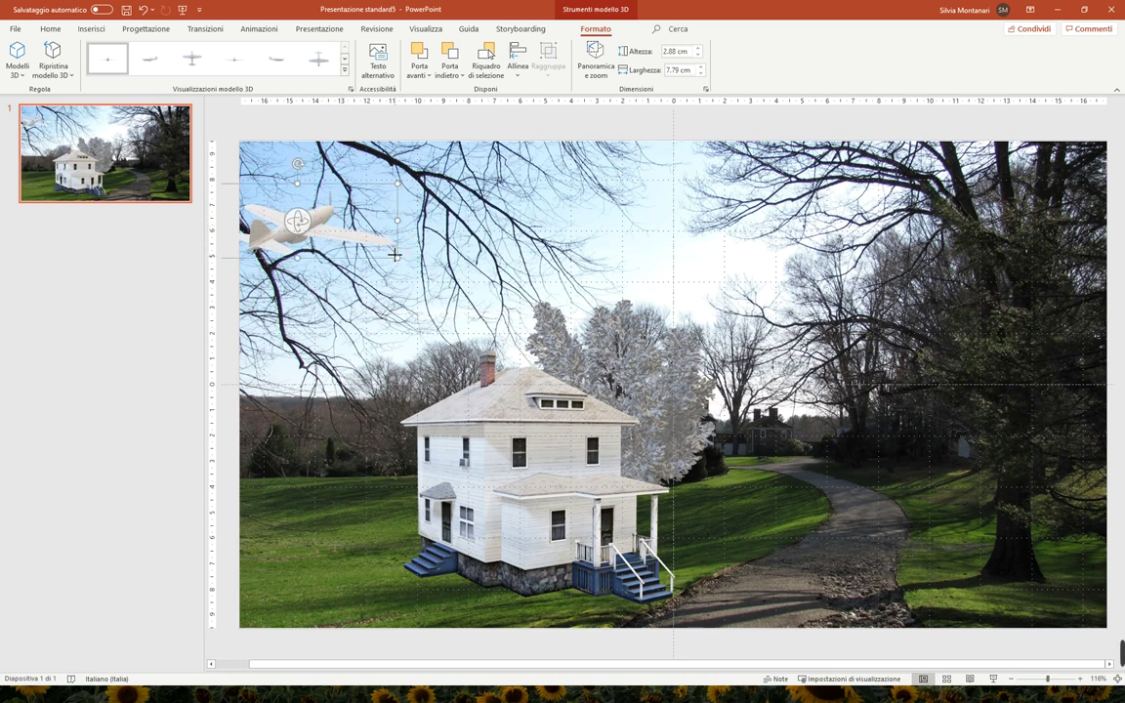
mouse_move(332, 209)
mouse_down()
mouse_move(252, 210)
mouse_move(292, 148)
mouse_move(298, 228)
mouse_up()
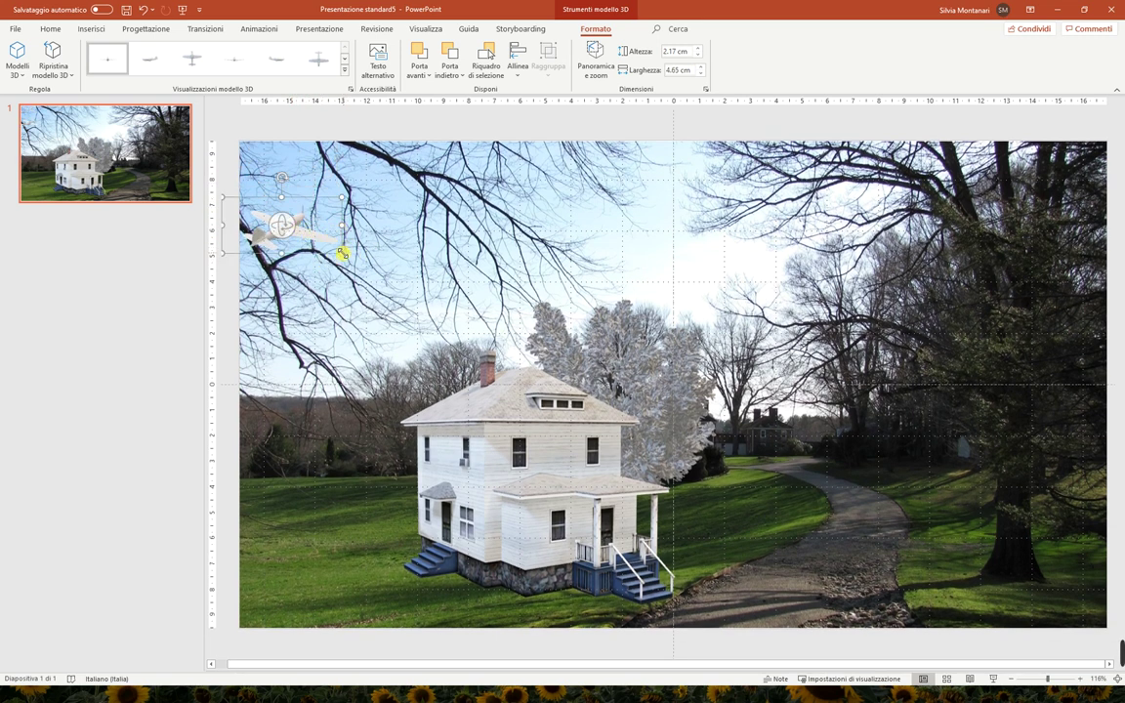
drag(342, 252, 315, 239)
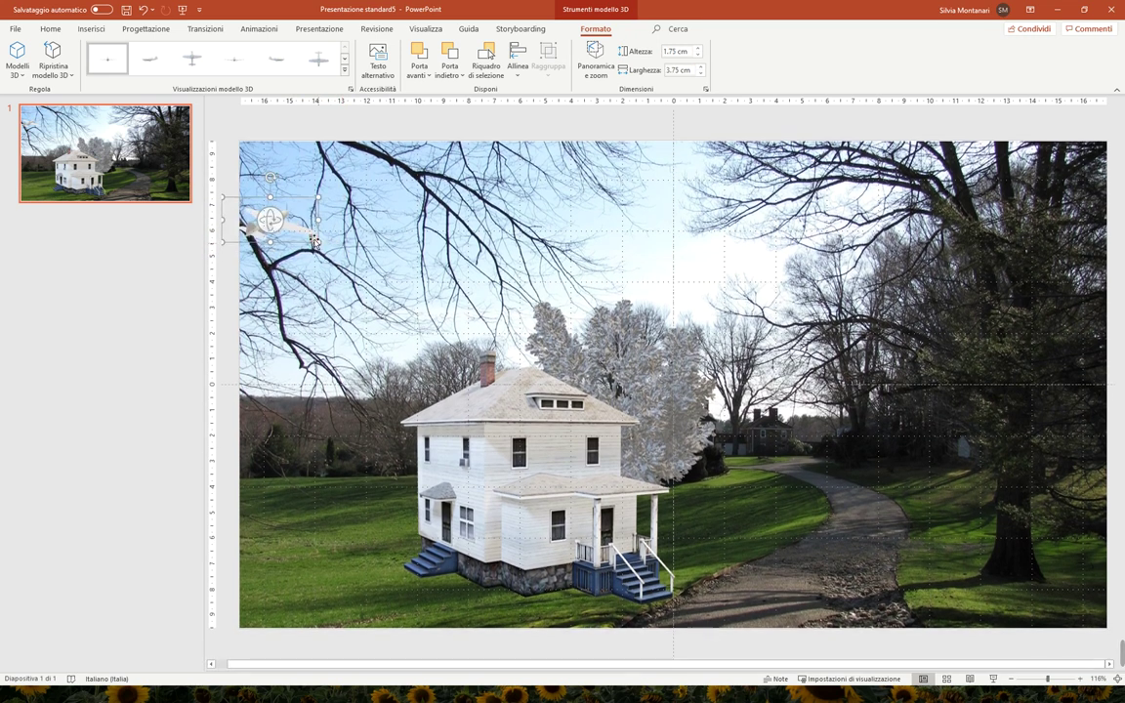
click(323, 237)
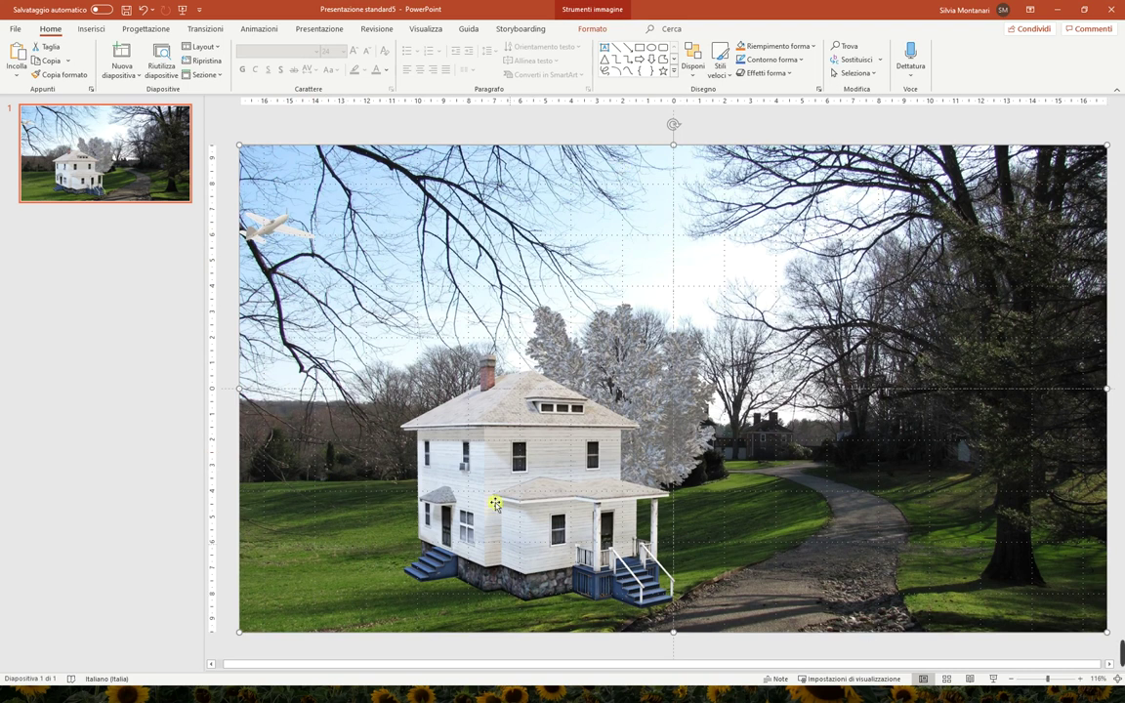
Duplicate slide 1 and give the new slide 2 the Morphing transition.
right_click(145, 166)
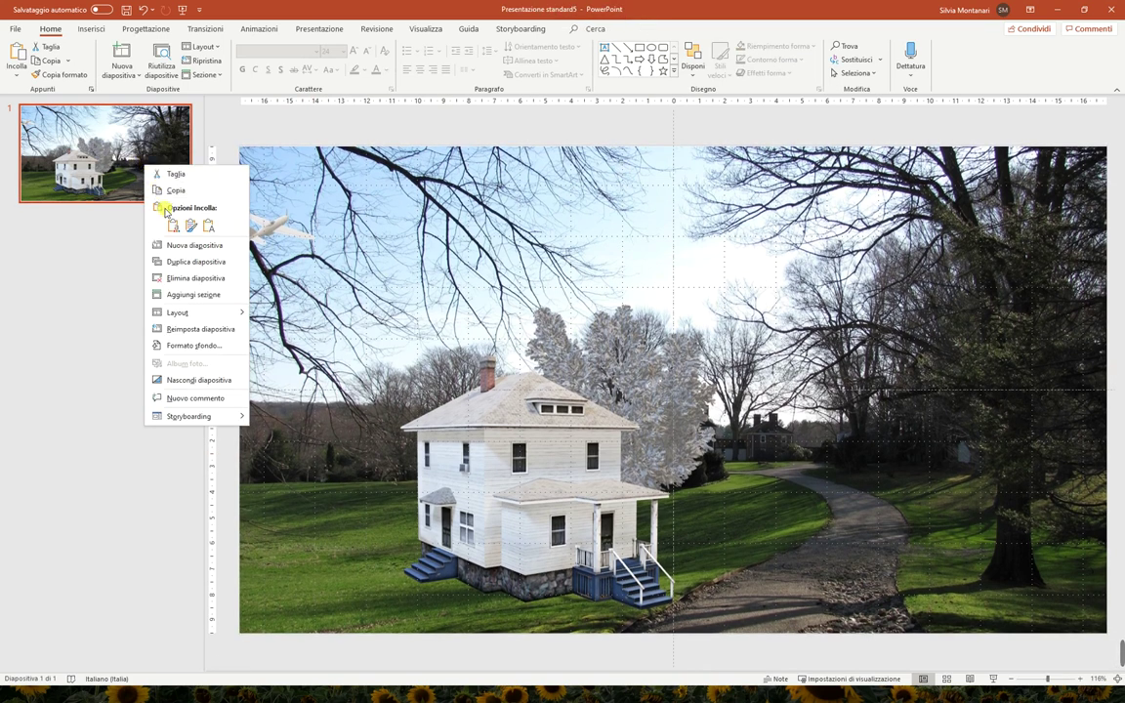
click(184, 271)
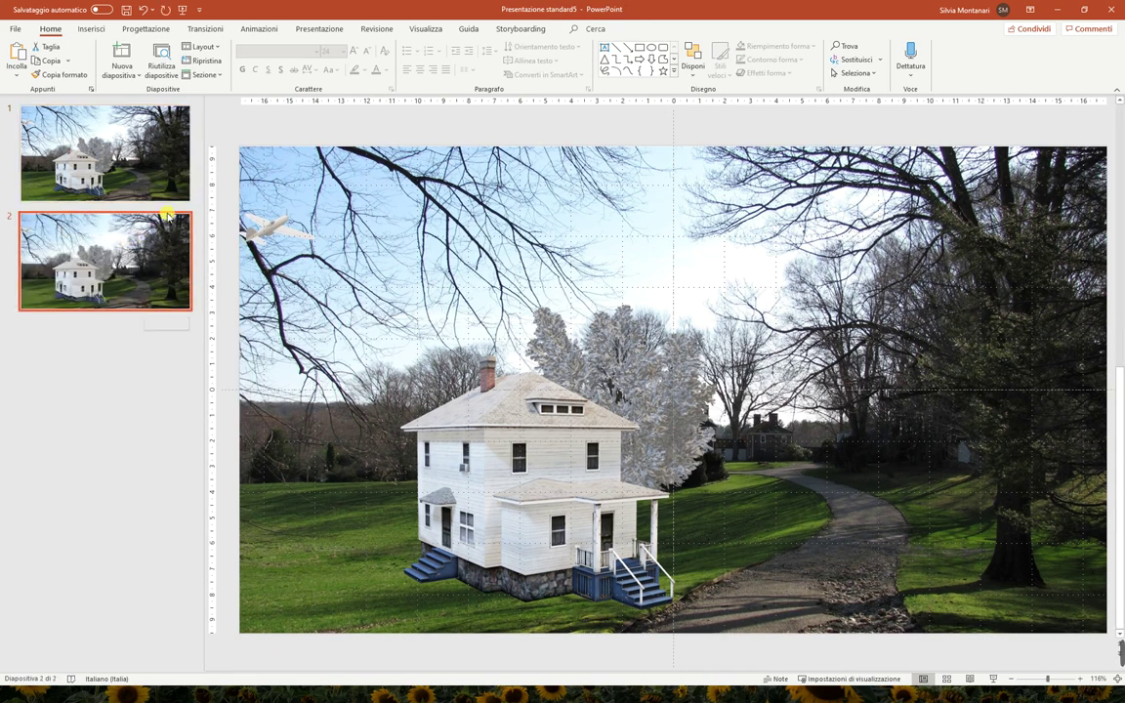
click(214, 32)
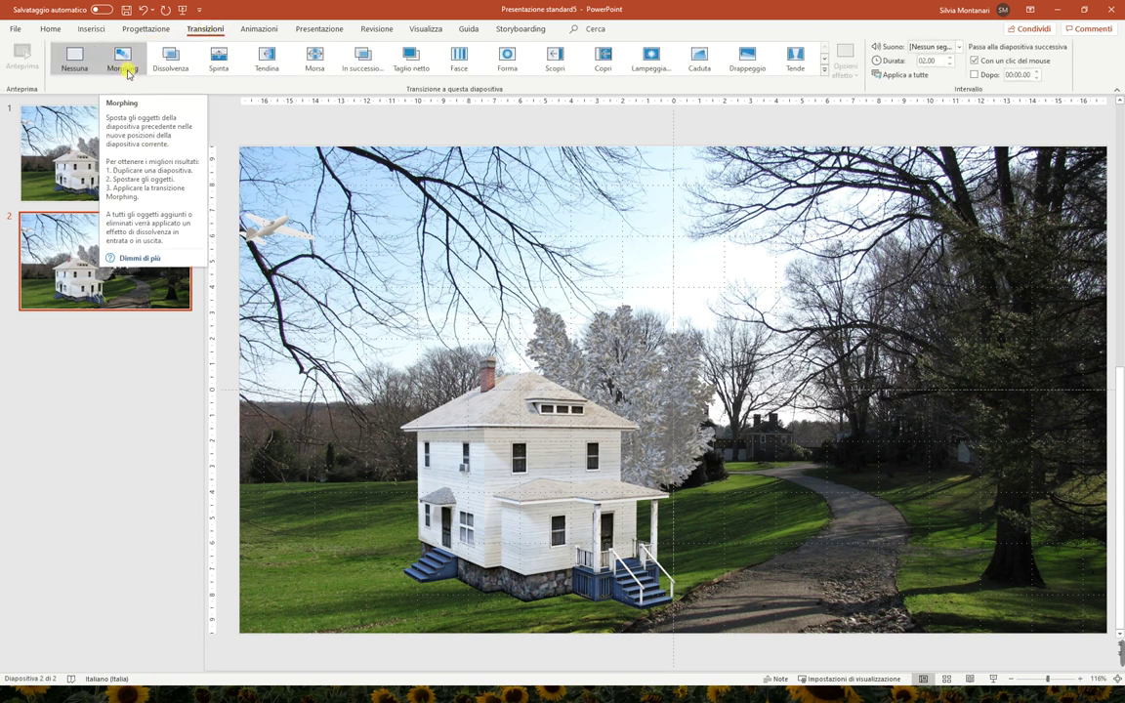
click(128, 72)
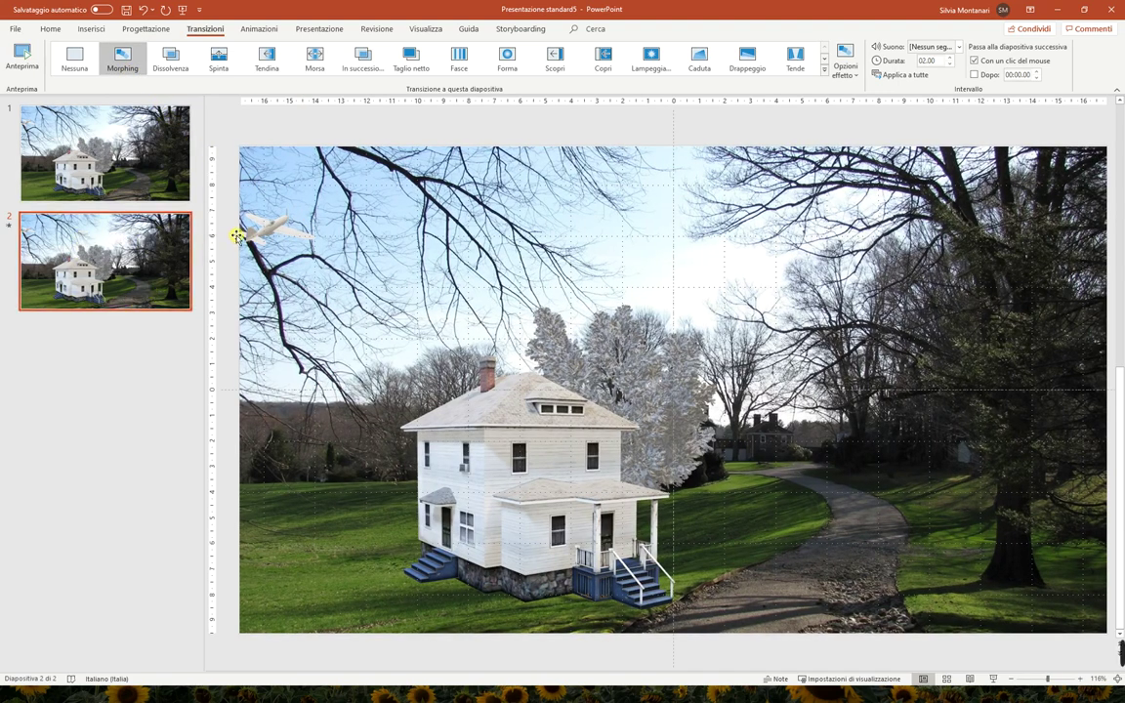
On slide 2, drag the airplane toward the top centre of the sky.
click(266, 223)
mouse_move(271, 227)
mouse_down()
mouse_move(534, 184)
mouse_move(499, 181)
mouse_up()
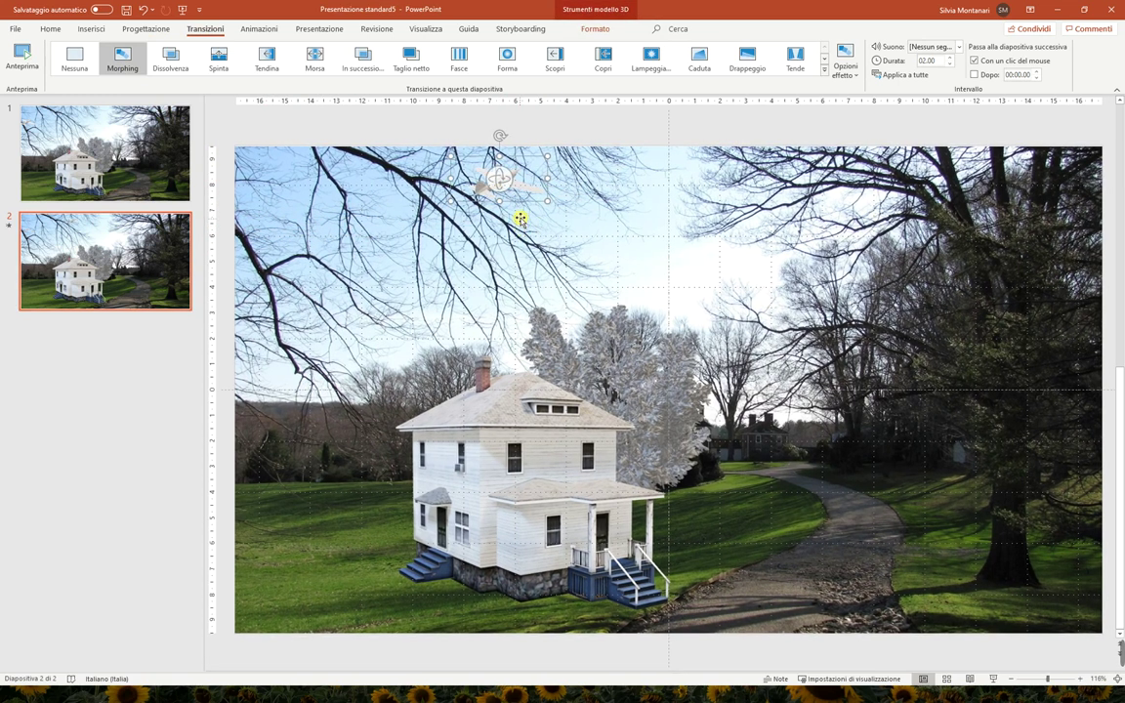
click(468, 200)
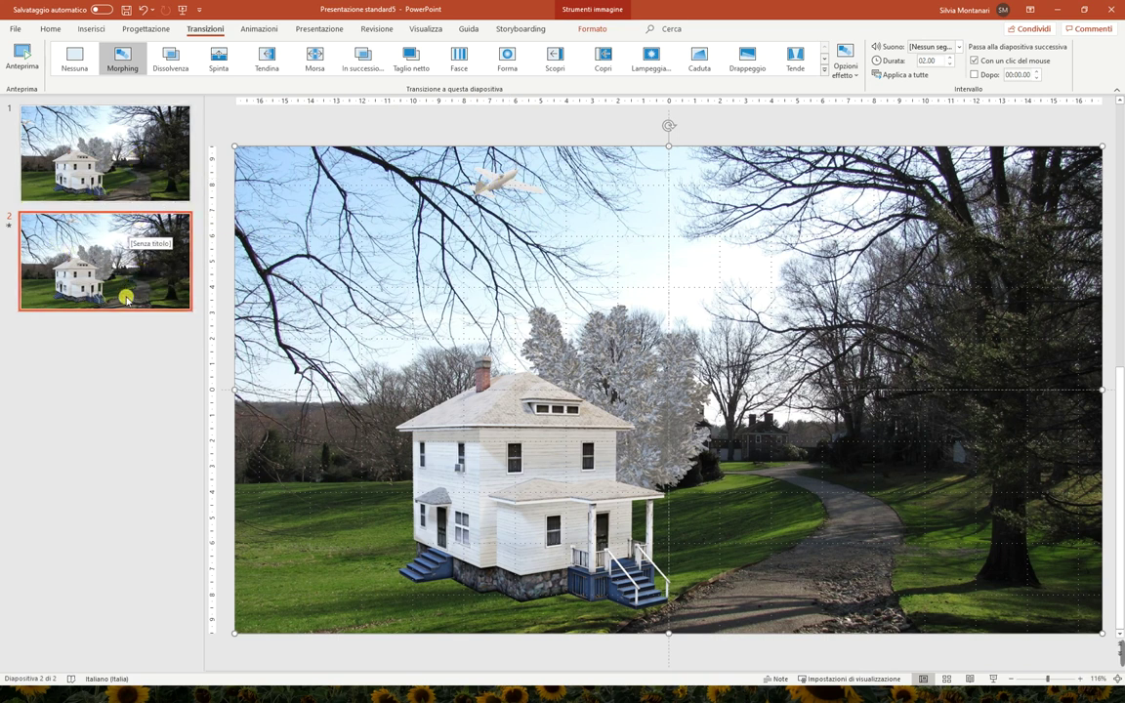
Set the slideshow monitor to the main monitor and start presenting from slide 1 with F5.
click(324, 33)
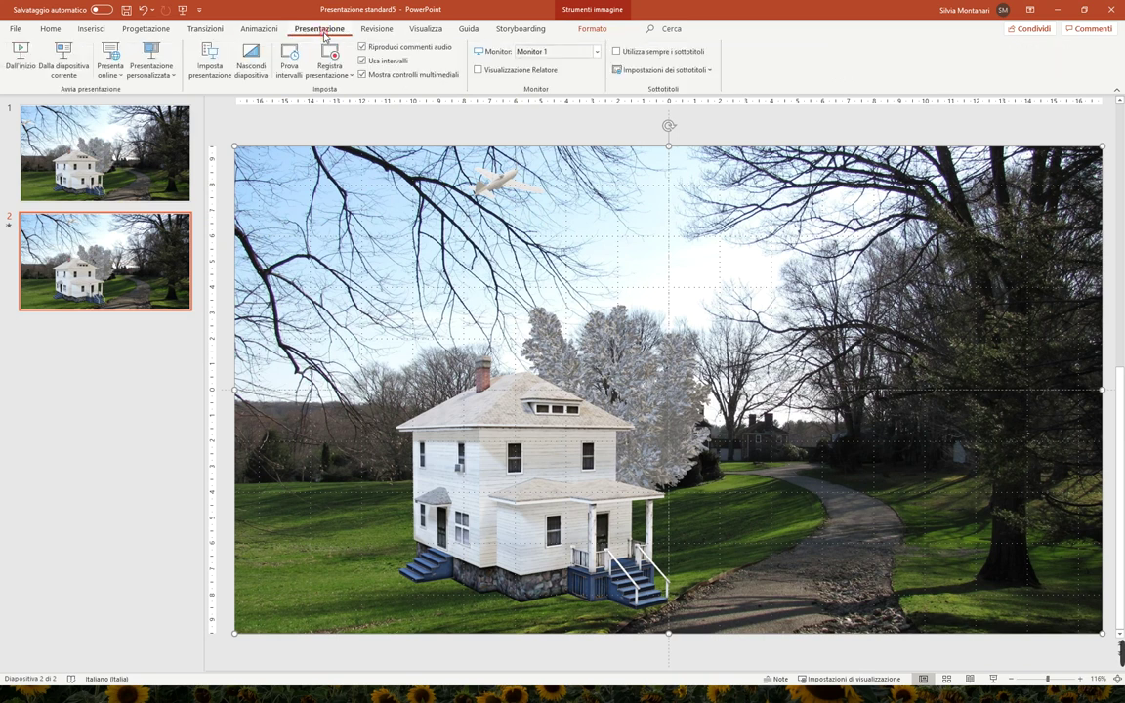
click(537, 52)
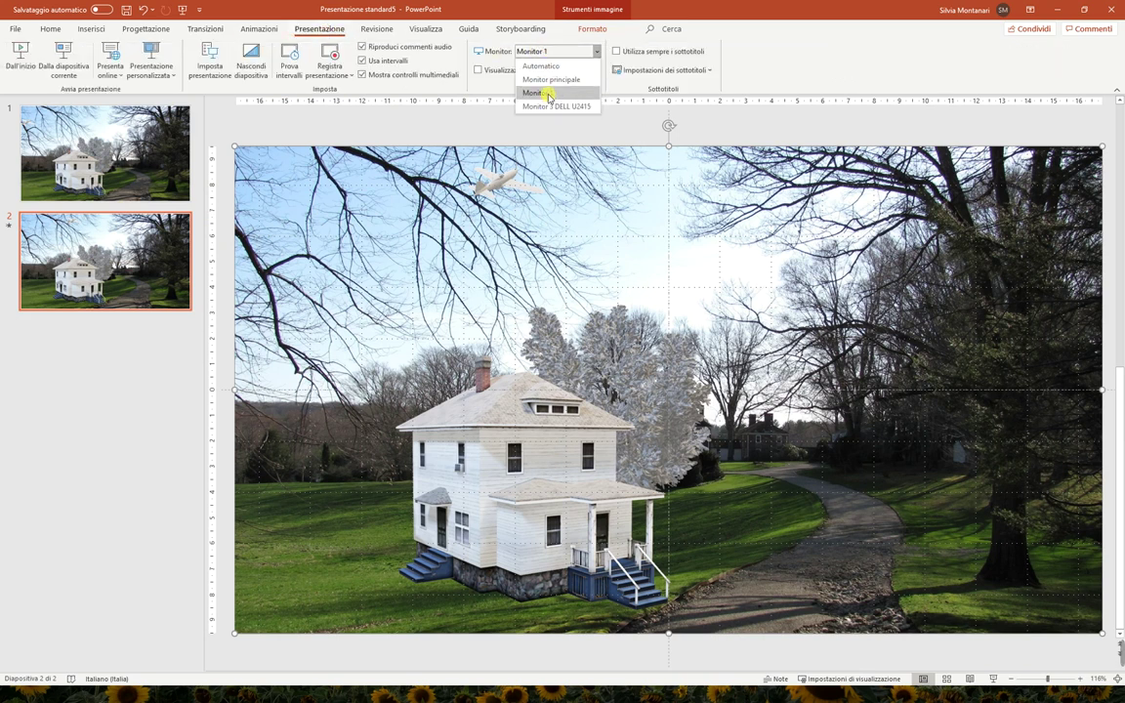
click(543, 94)
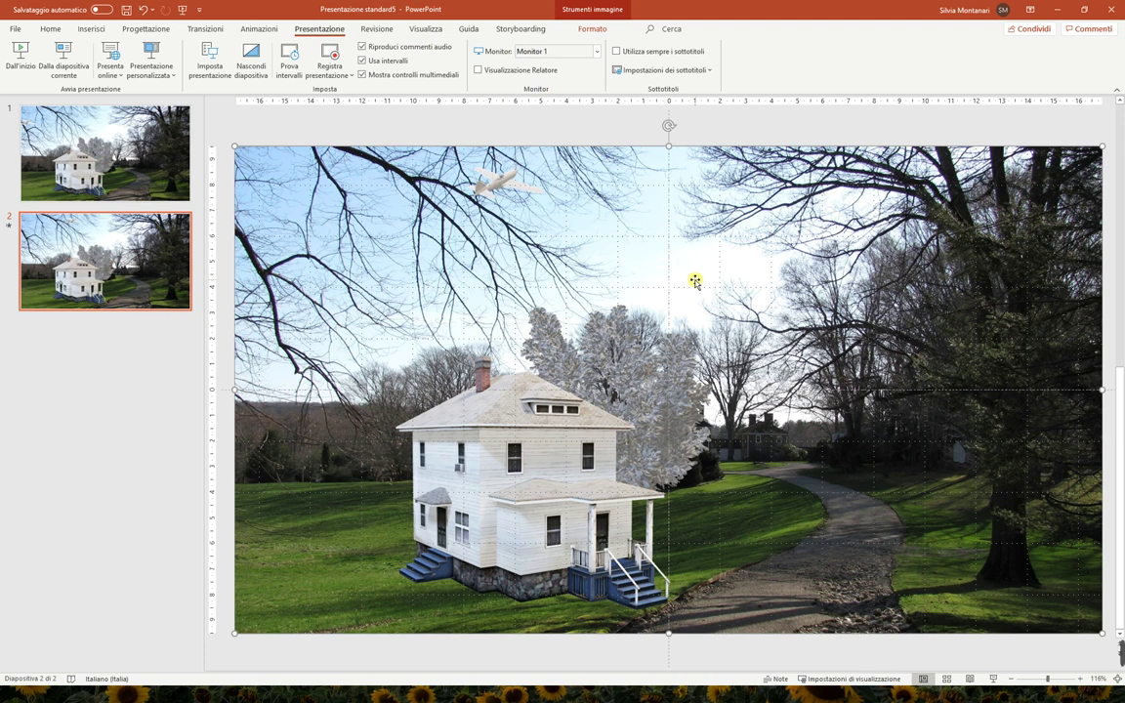
key(Page_Up)
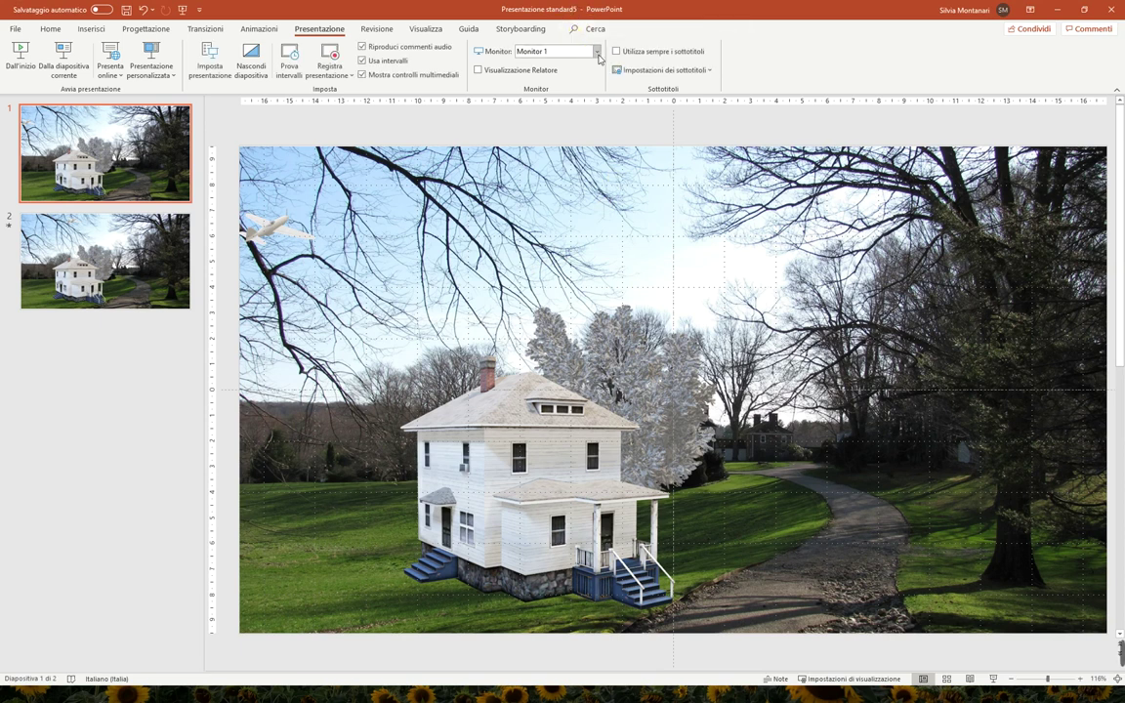
click(537, 51)
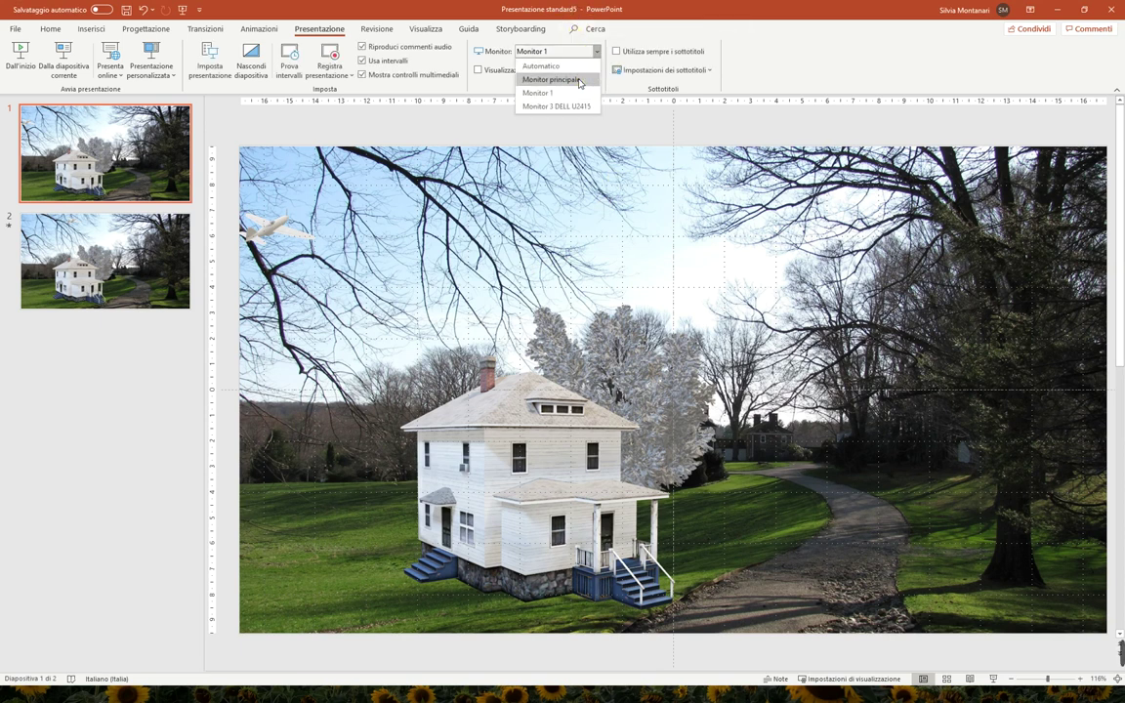
click(578, 81)
key(F5)
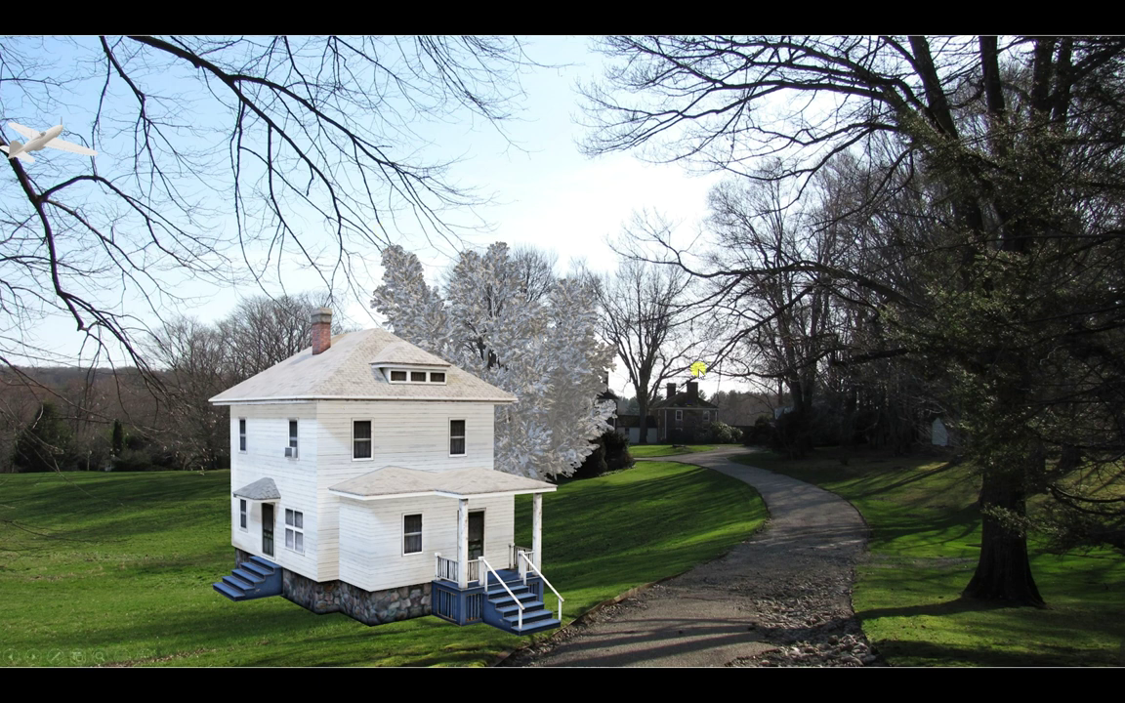
Advance the slideshow to slide 2 so the Morph transition flies the airplane from the left edge toward top centre.
click(504, 390)
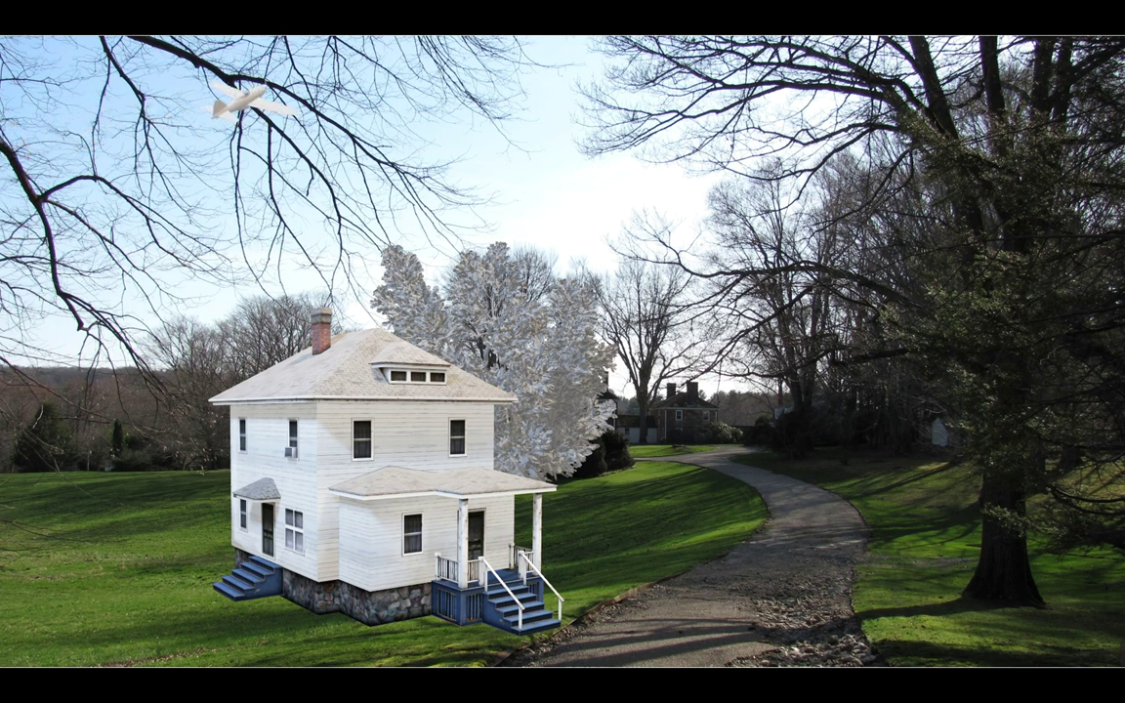